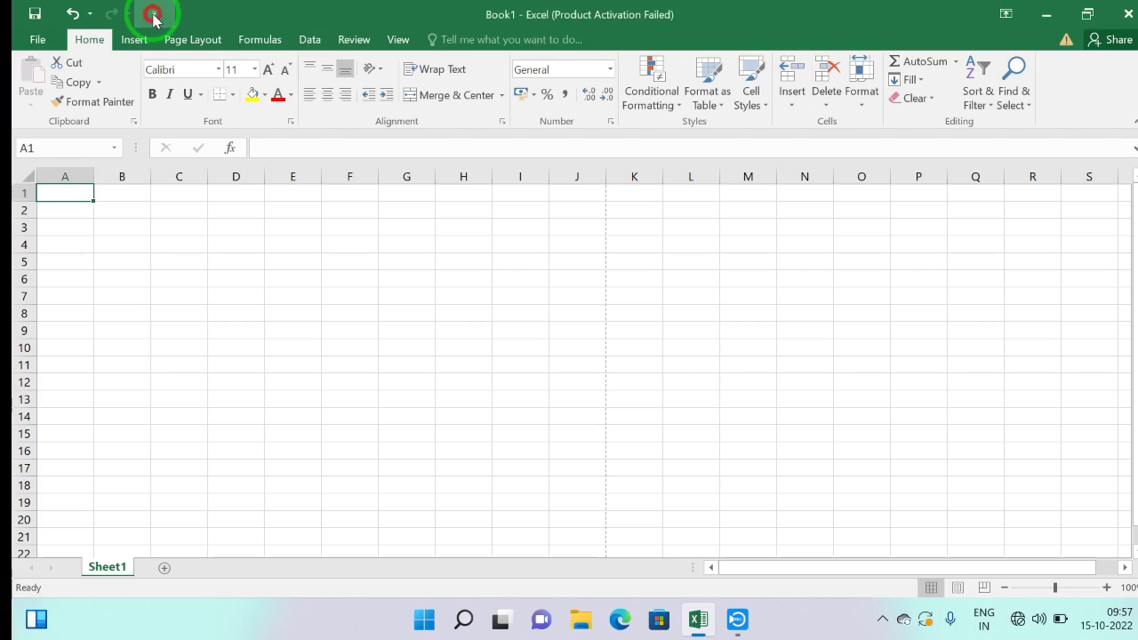
Pin the Open and New commands to the Quick Access Toolbar.
click(154, 17)
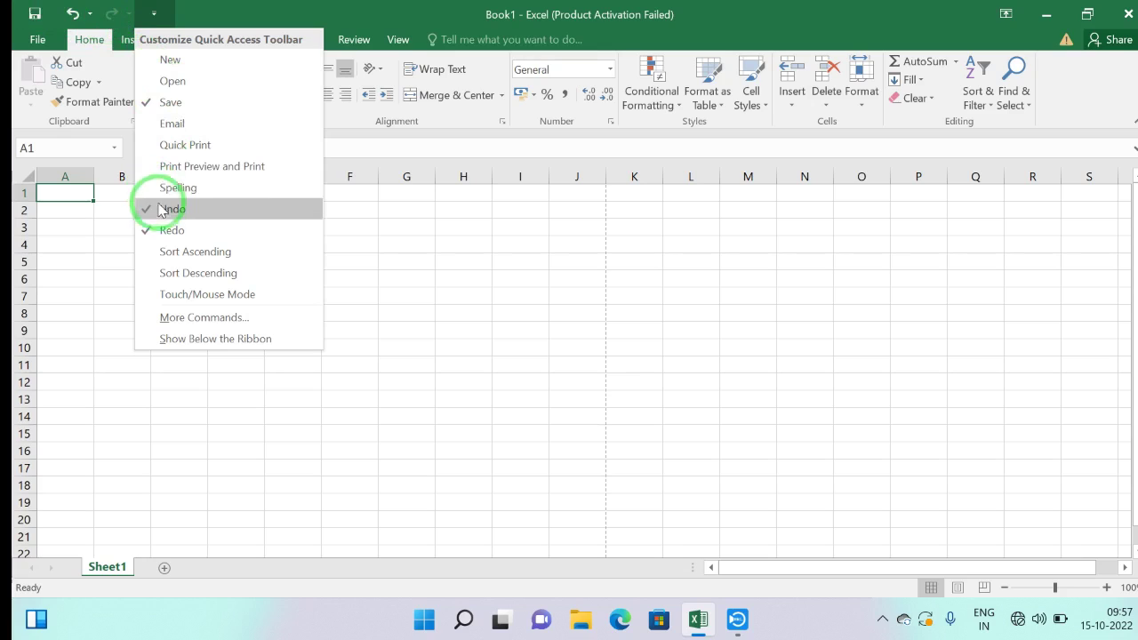
click(151, 87)
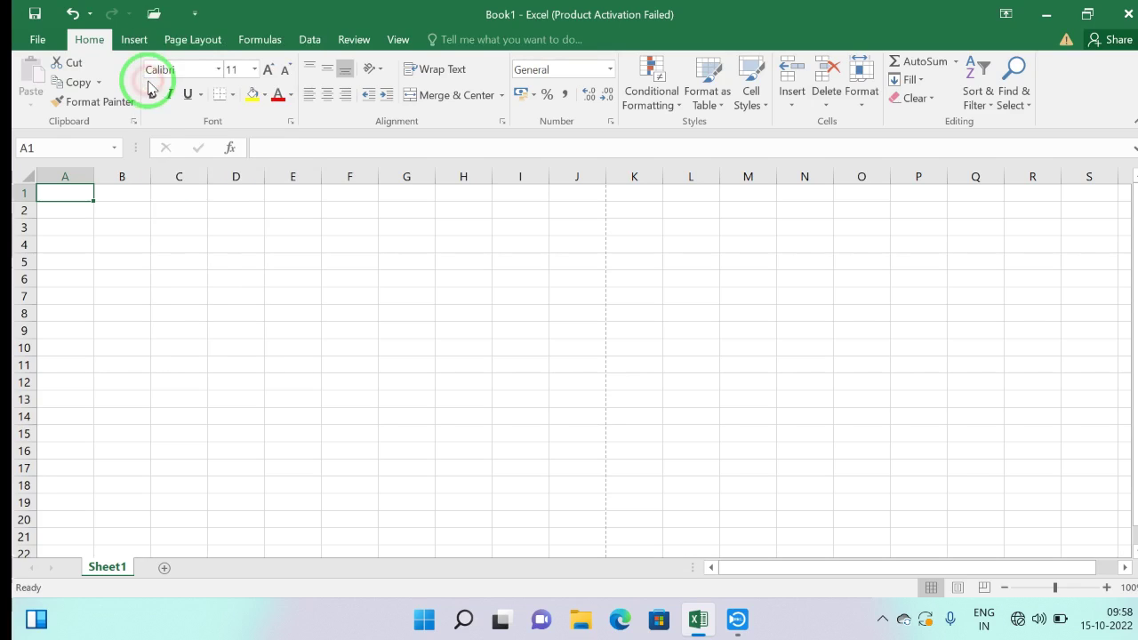
click(195, 13)
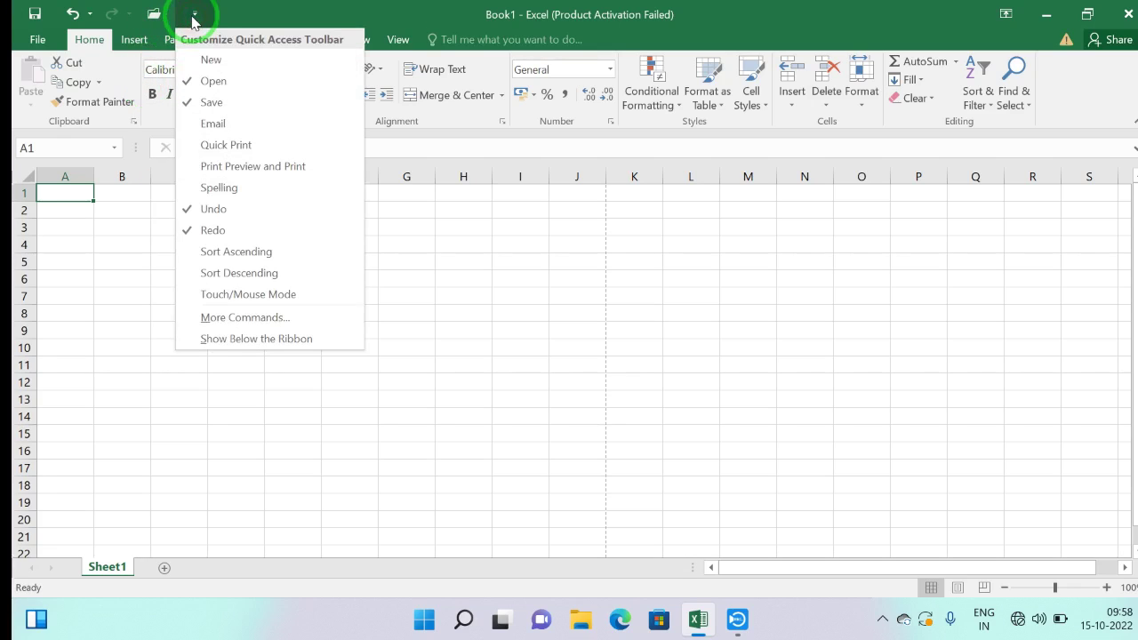
click(211, 60)
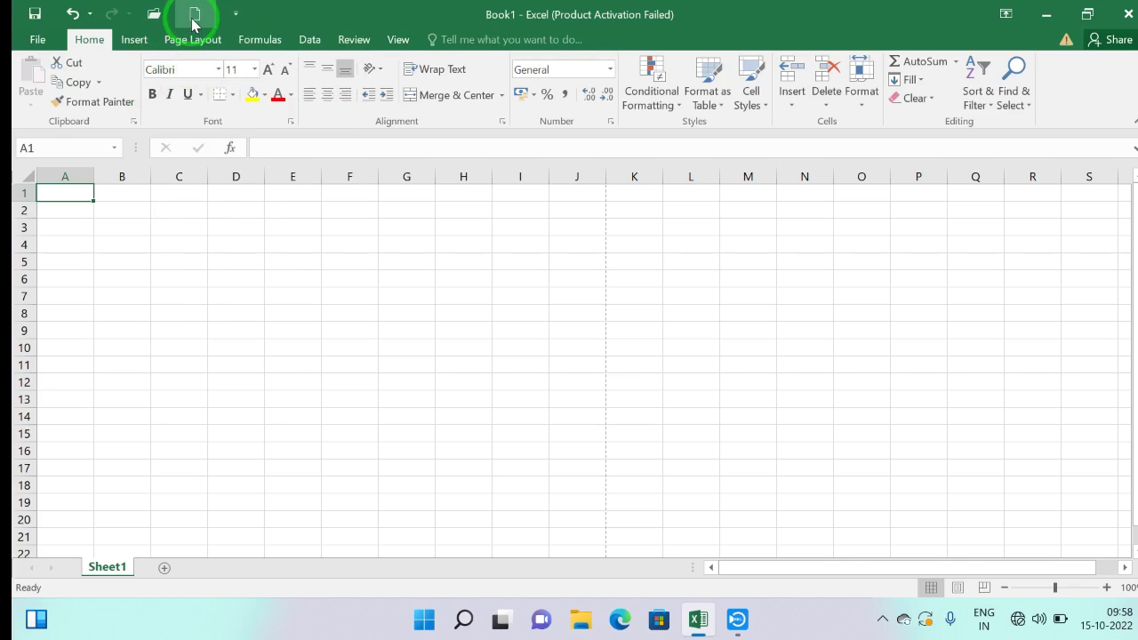
Remove the Open and New shortcuts from the Quick Access Toolbar.
click(235, 14)
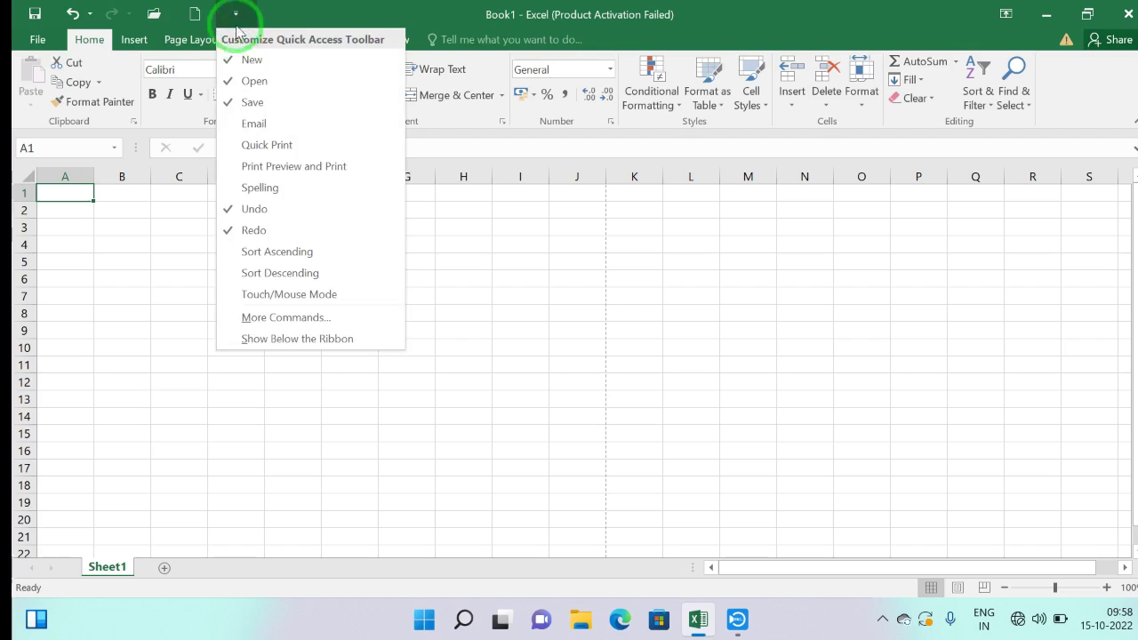
right_click(230, 83)
right_click(230, 82)
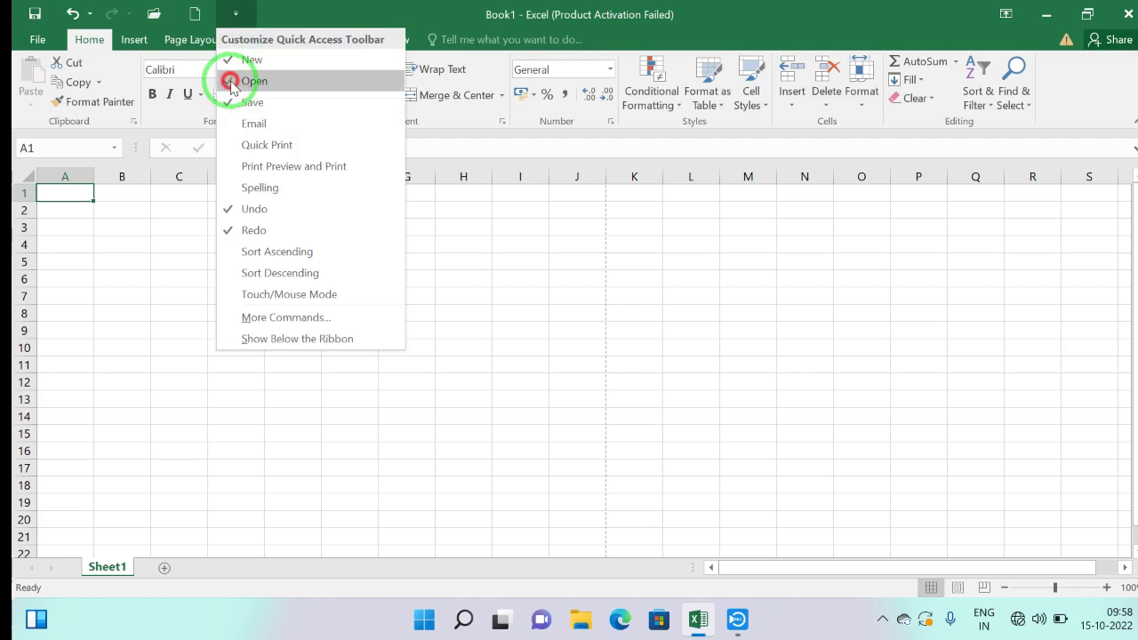
click(230, 83)
click(194, 13)
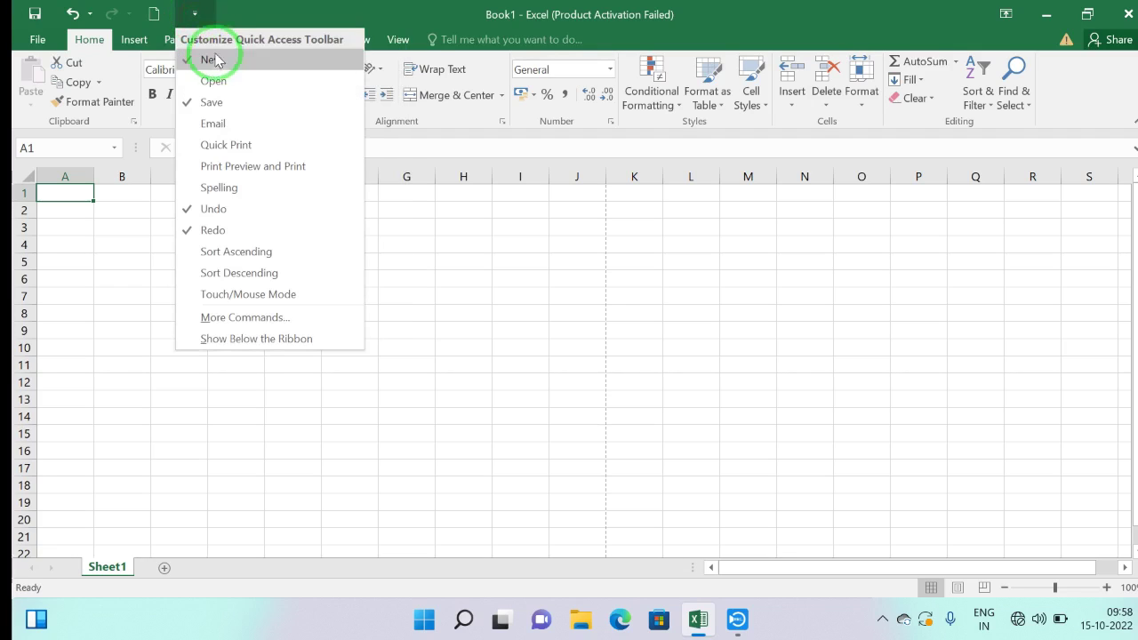
click(215, 61)
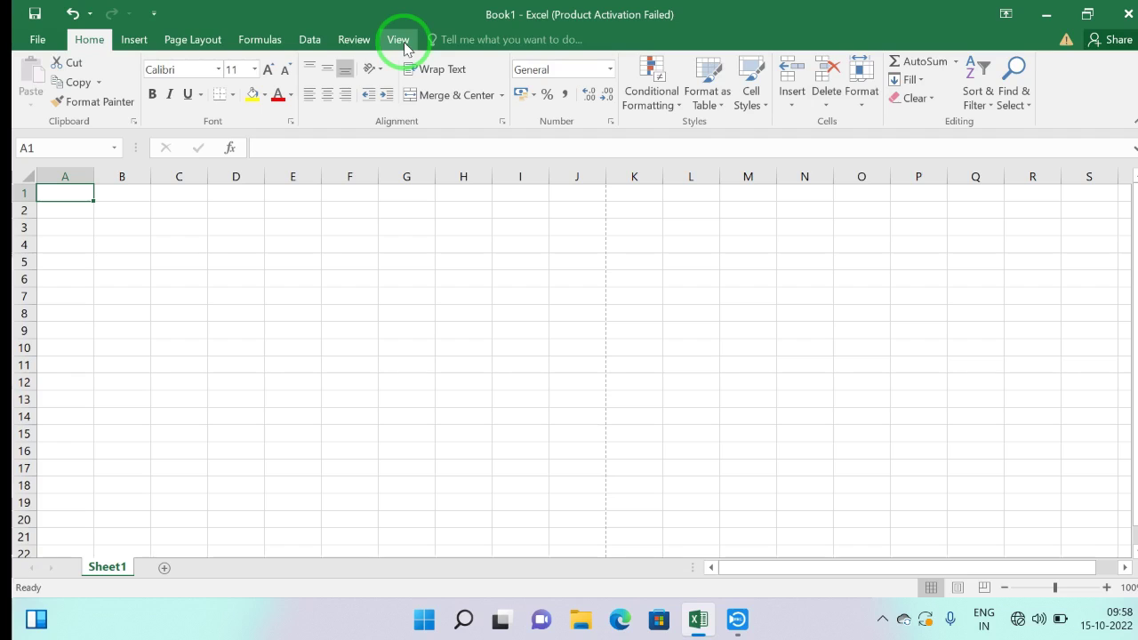
Browse the Insert, Page Layout, Formulas, Data, Review and View ribbon tabs, returning to Home.
click(134, 39)
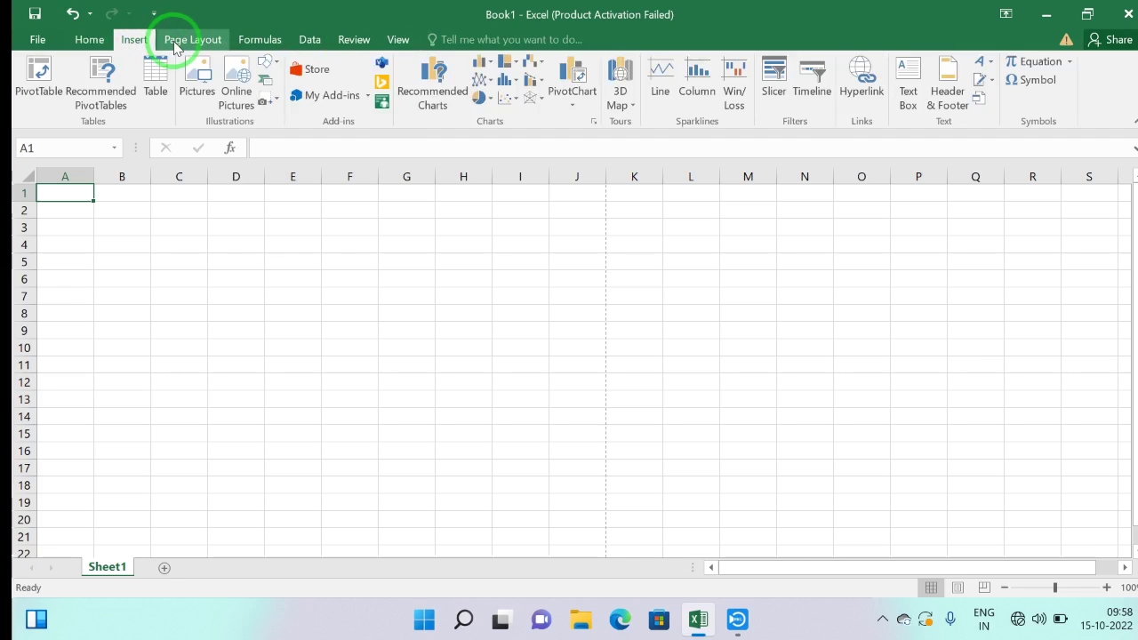
click(183, 40)
click(258, 40)
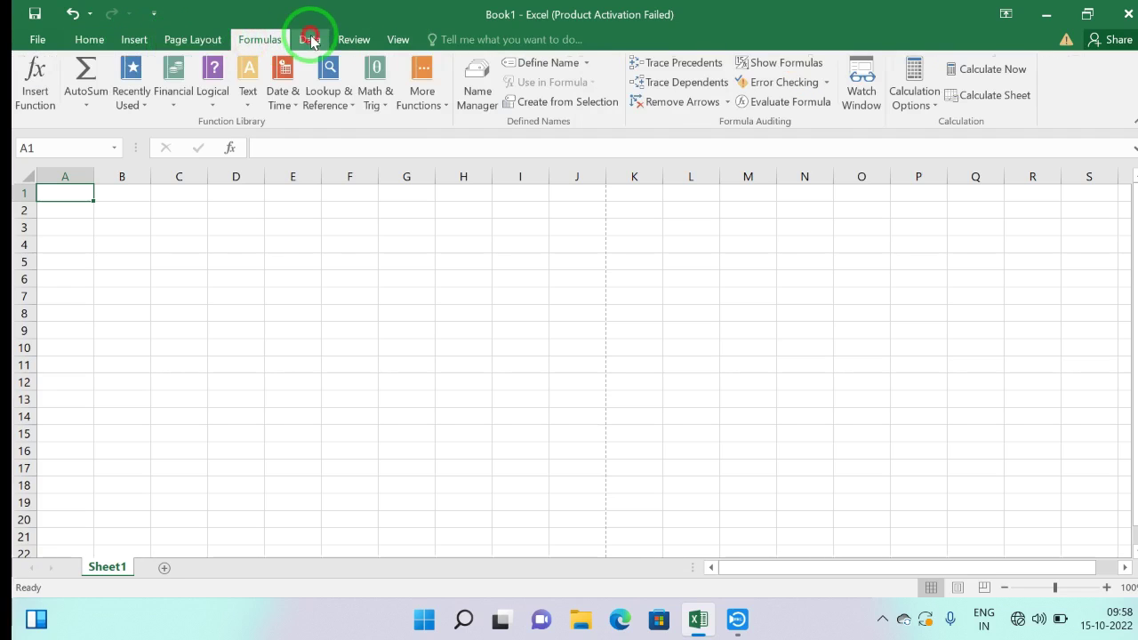
click(310, 39)
click(354, 39)
click(397, 40)
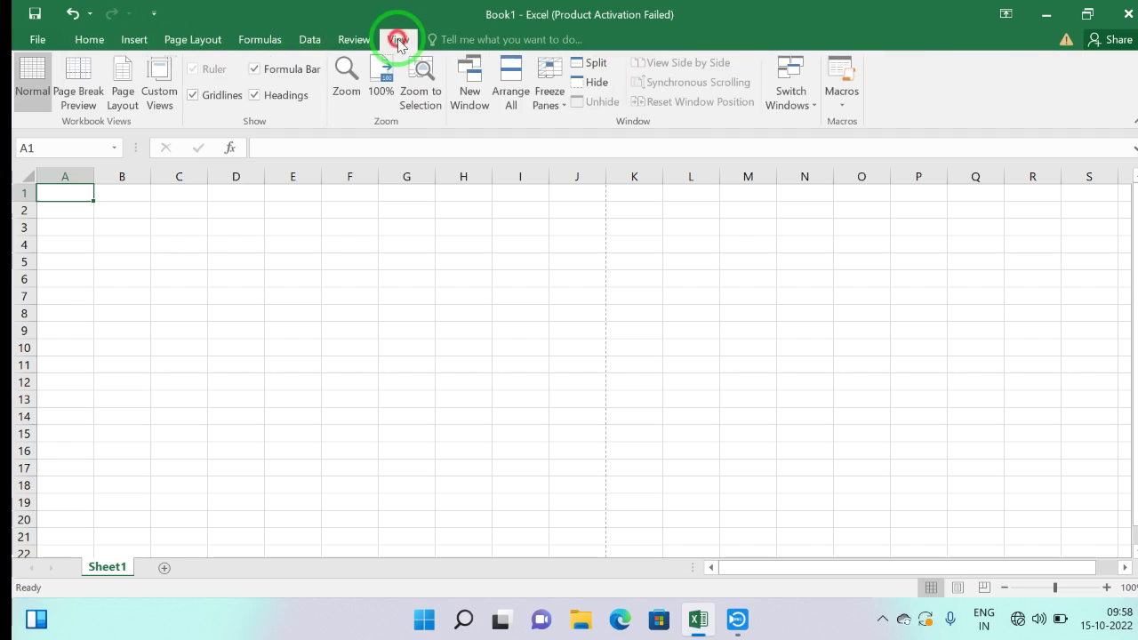
click(89, 40)
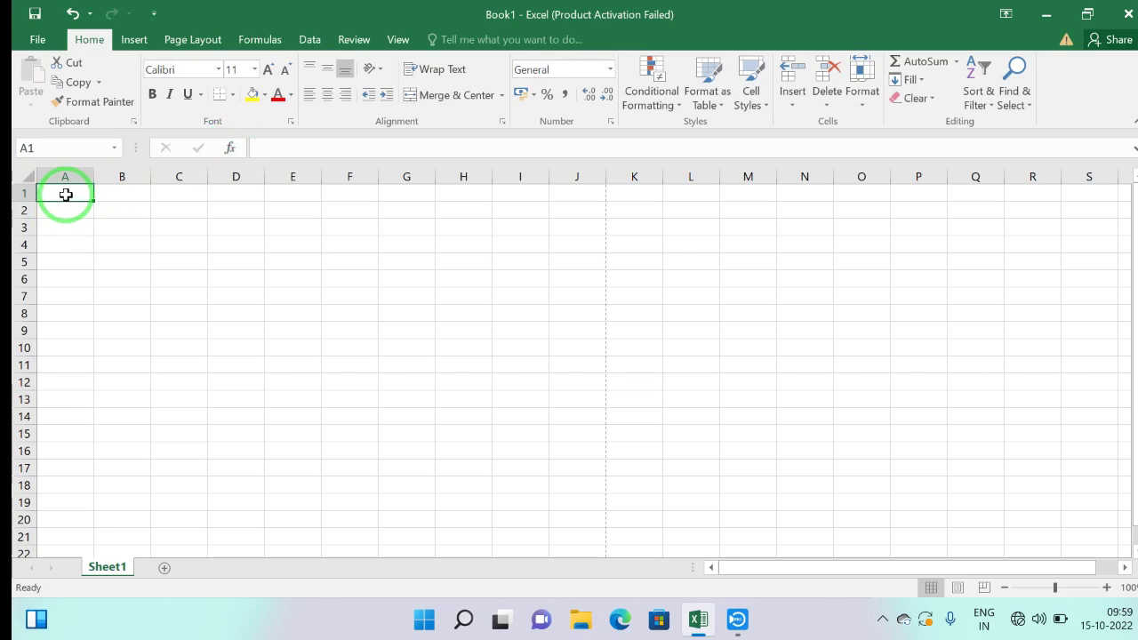
Enter k in cell A1, cancelling the first attempt and committing the second.
text(k)
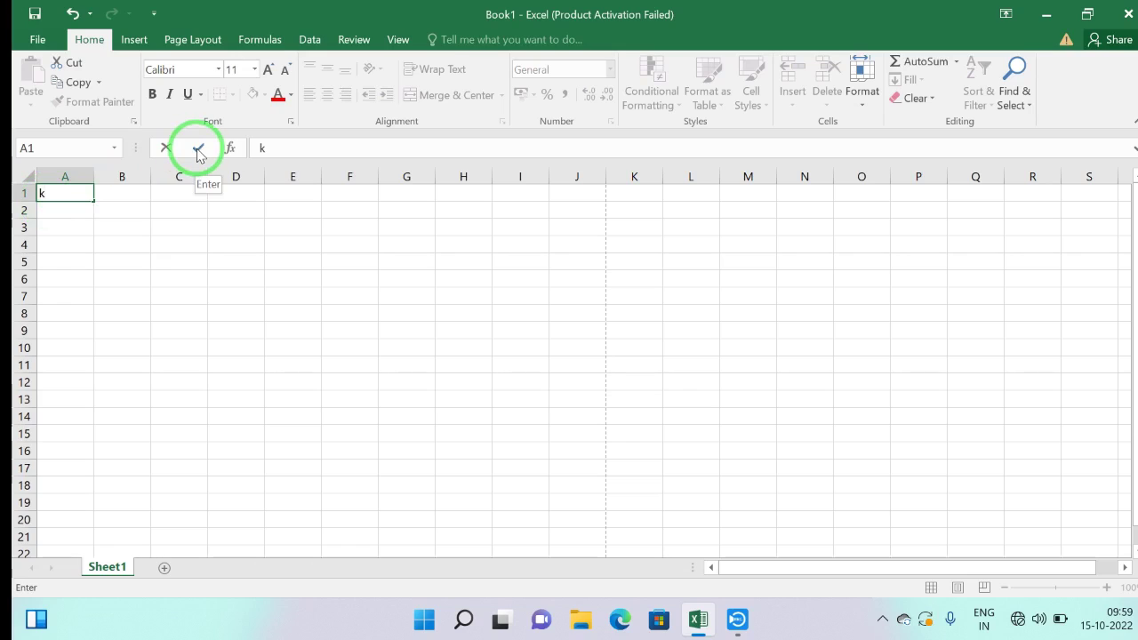
click(166, 149)
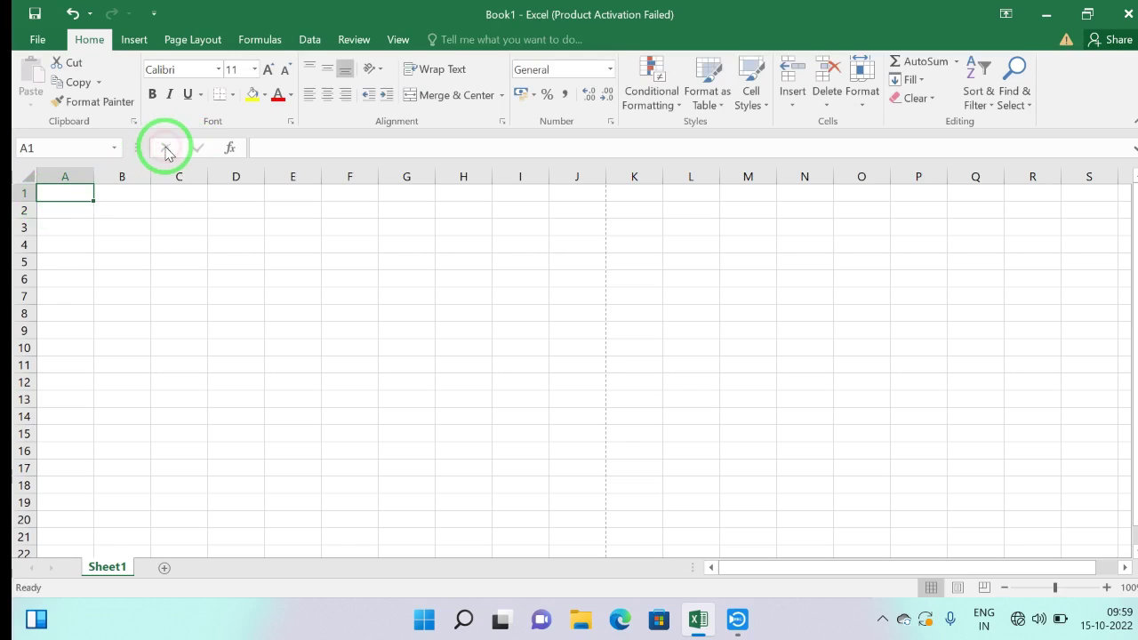
text(k)
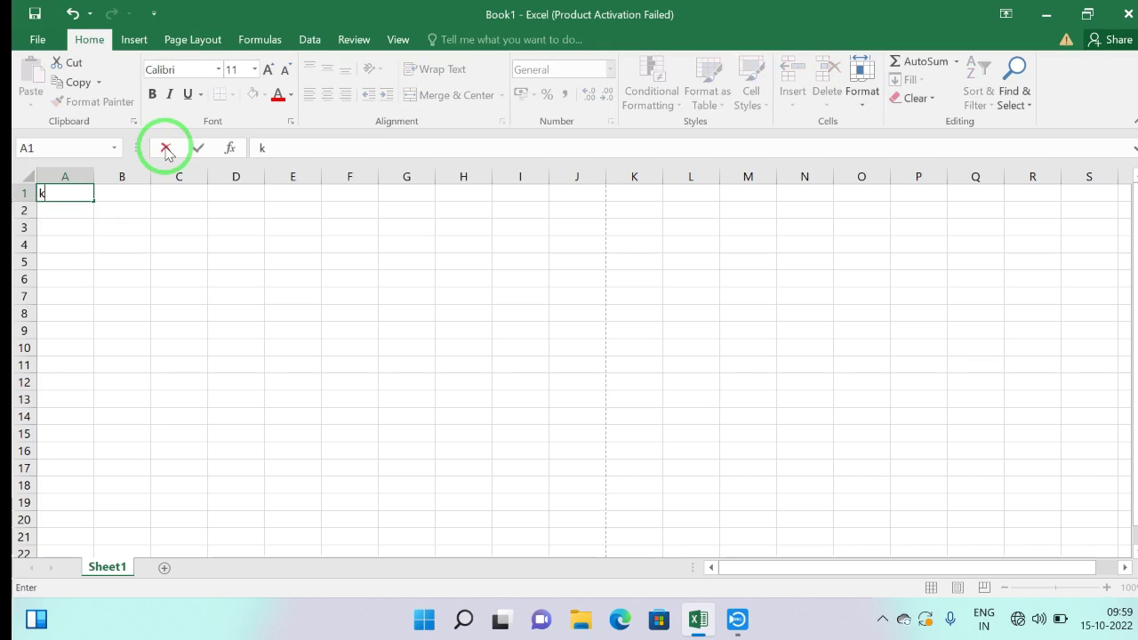
click(199, 149)
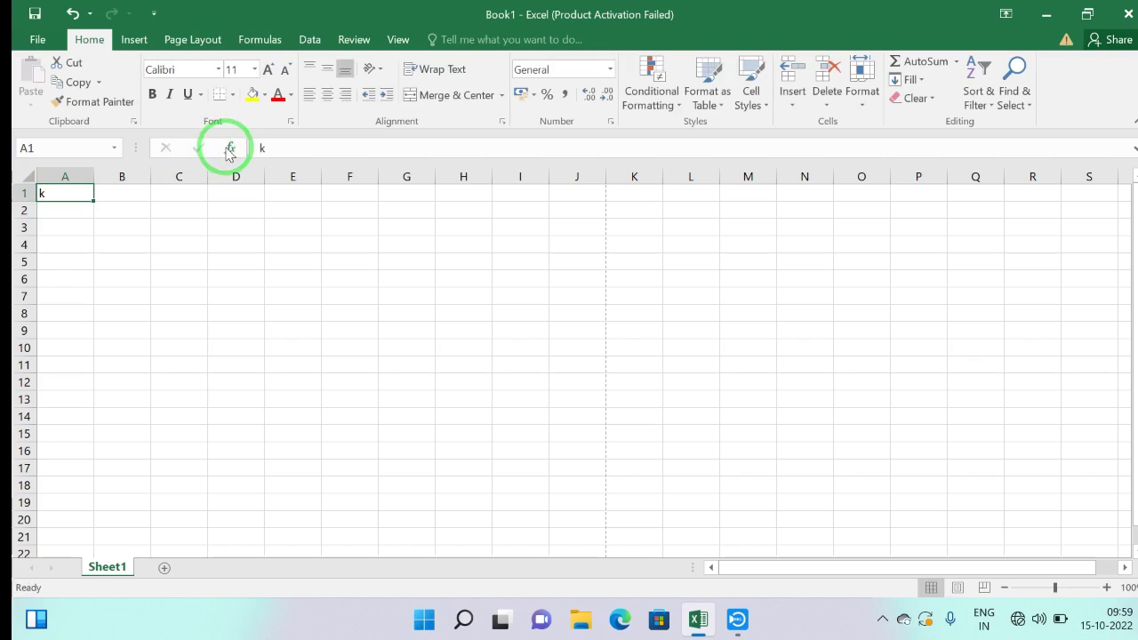
Open the Insert Function window and cancel it, then edit A1 in the formula bar and move to D2.
click(229, 148)
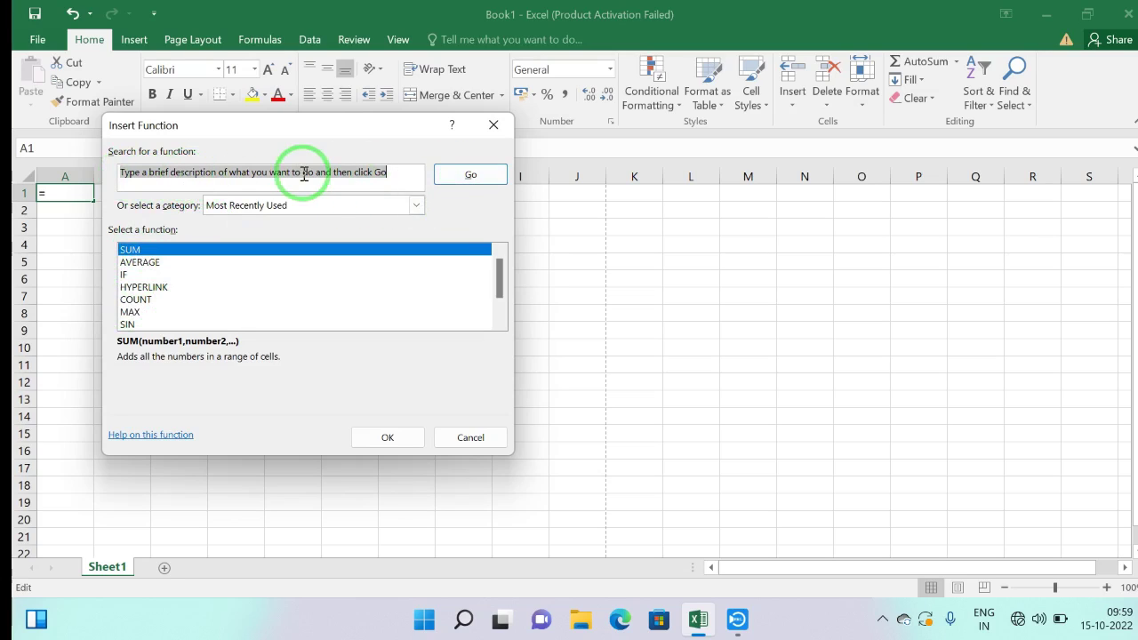
click(472, 437)
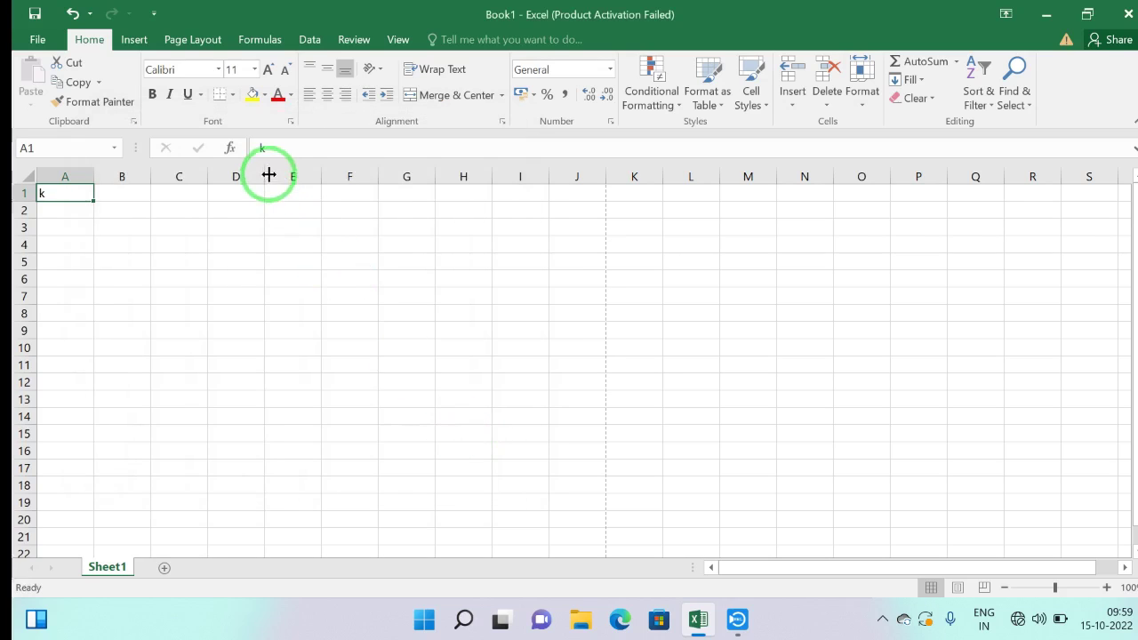
click(277, 151)
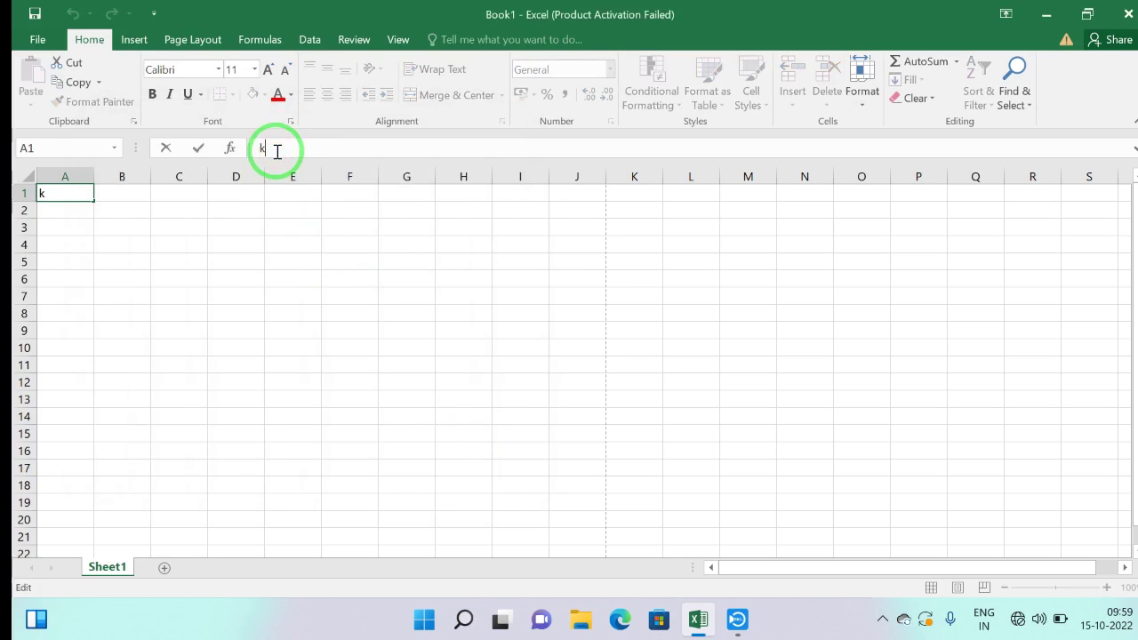
click(253, 209)
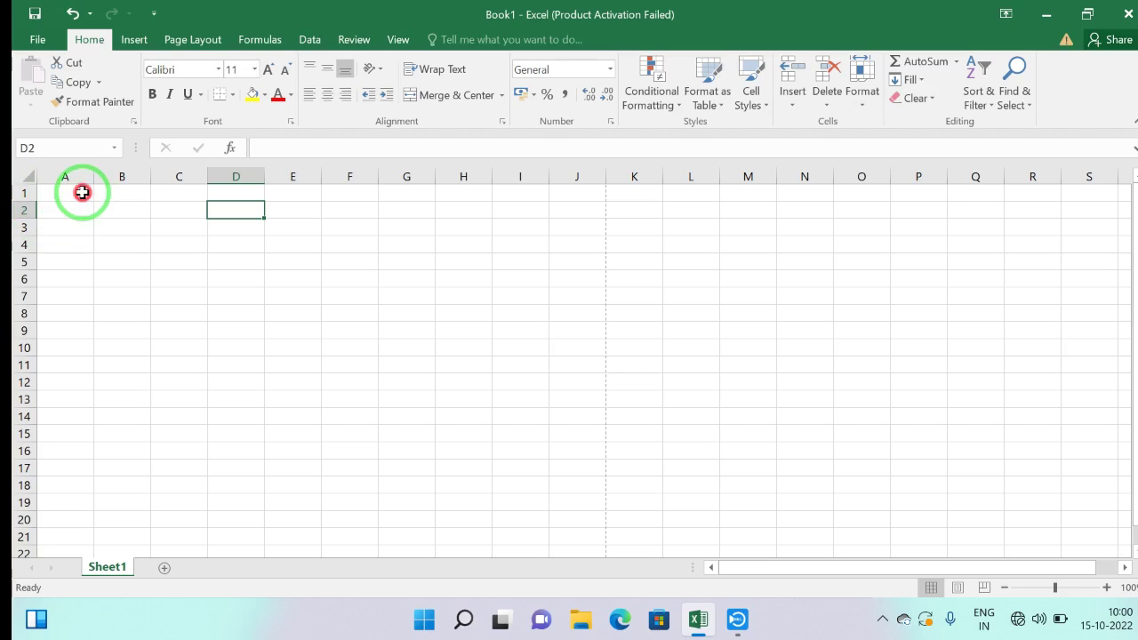
drag(82, 192, 1061, 530)
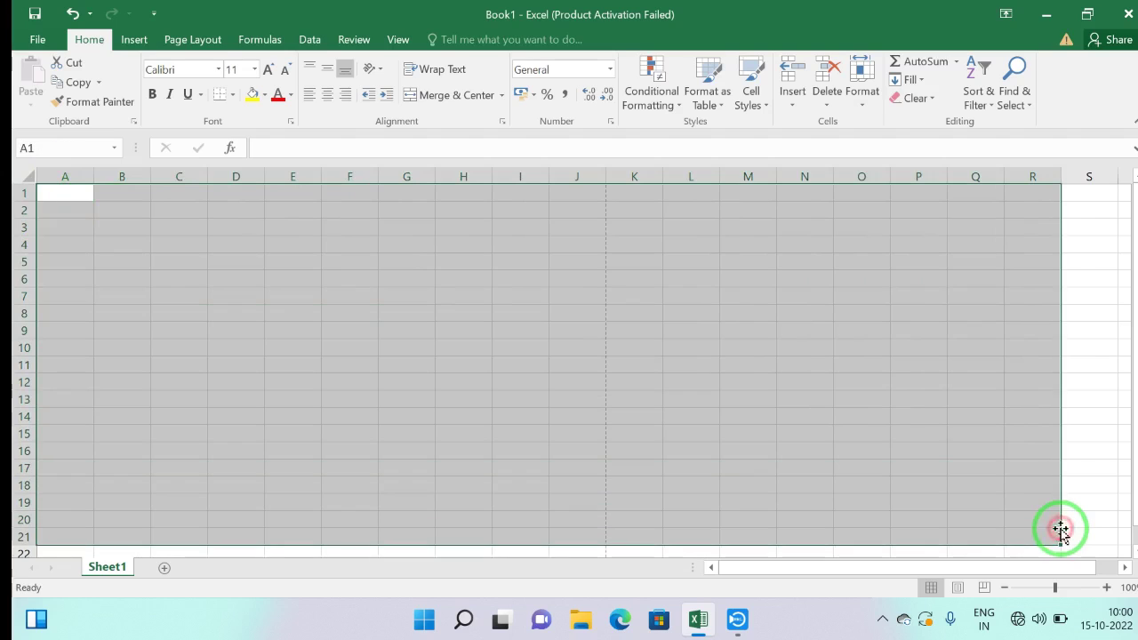
click(72, 198)
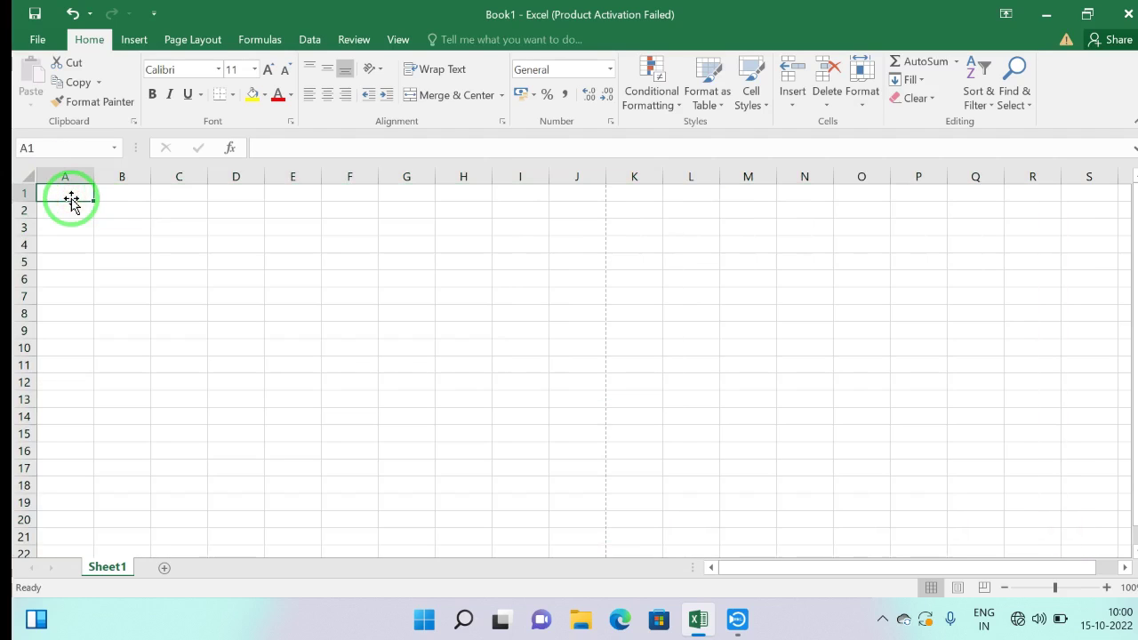
click(70, 252)
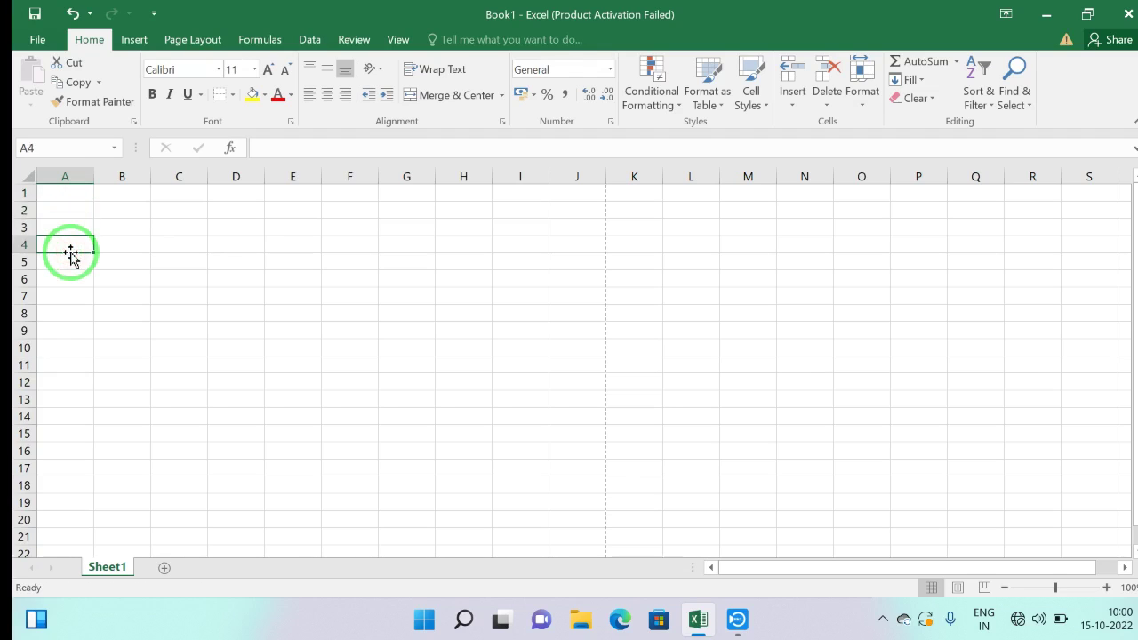
drag(81, 200, 116, 191)
click(79, 195)
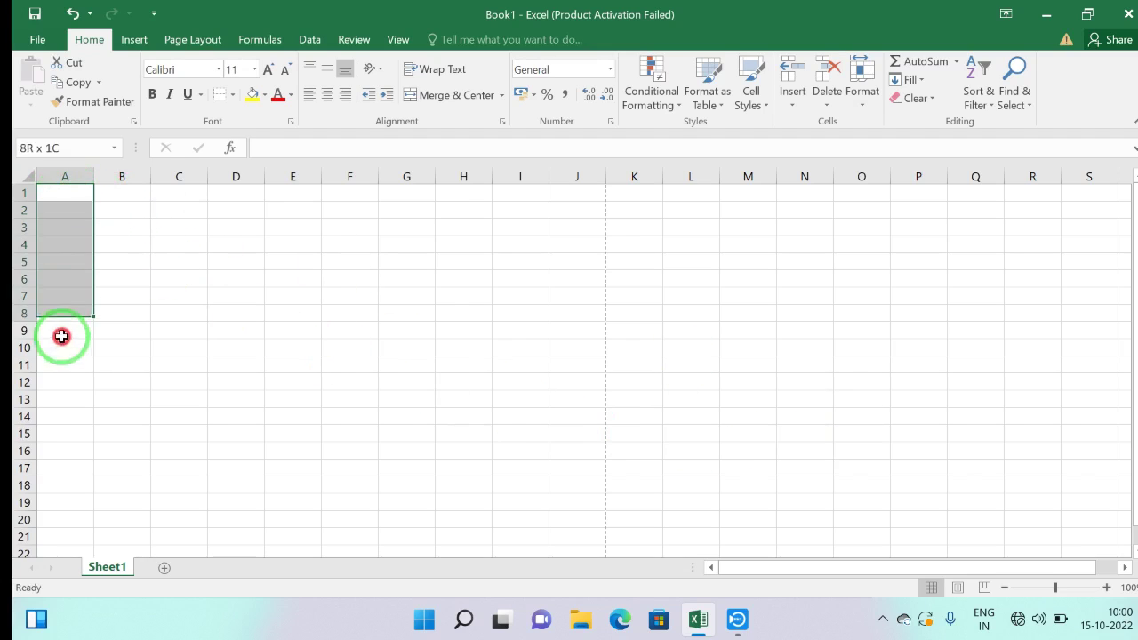
drag(65, 188, 66, 364)
click(107, 193)
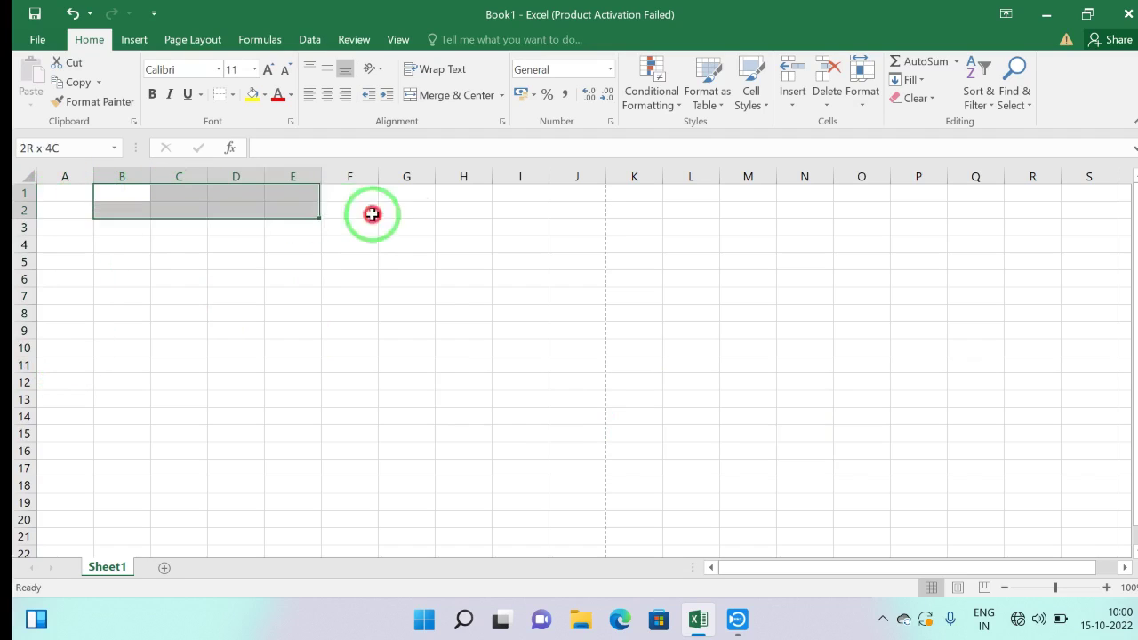
drag(106, 193, 536, 225)
drag(63, 193, 71, 427)
drag(119, 194, 477, 222)
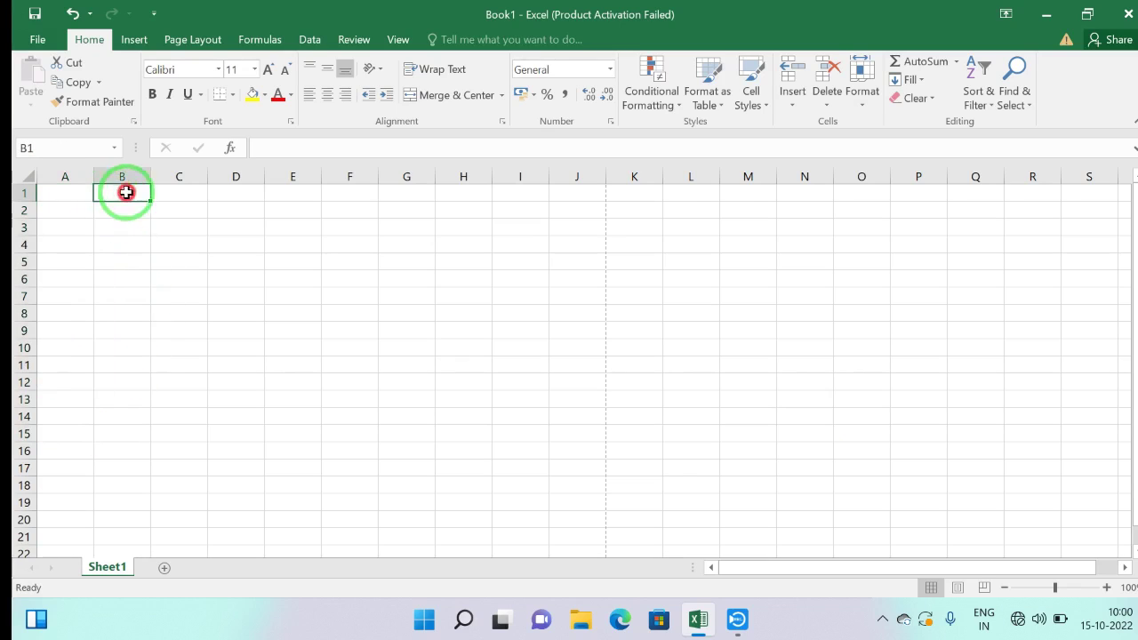
click(68, 214)
click(110, 230)
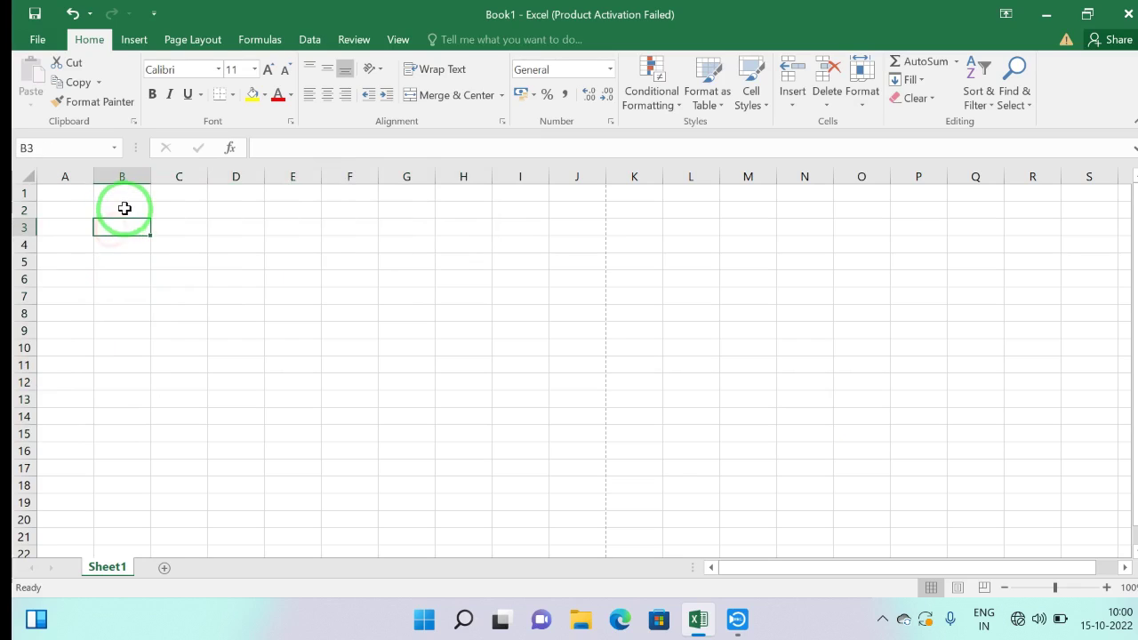
click(124, 207)
click(74, 223)
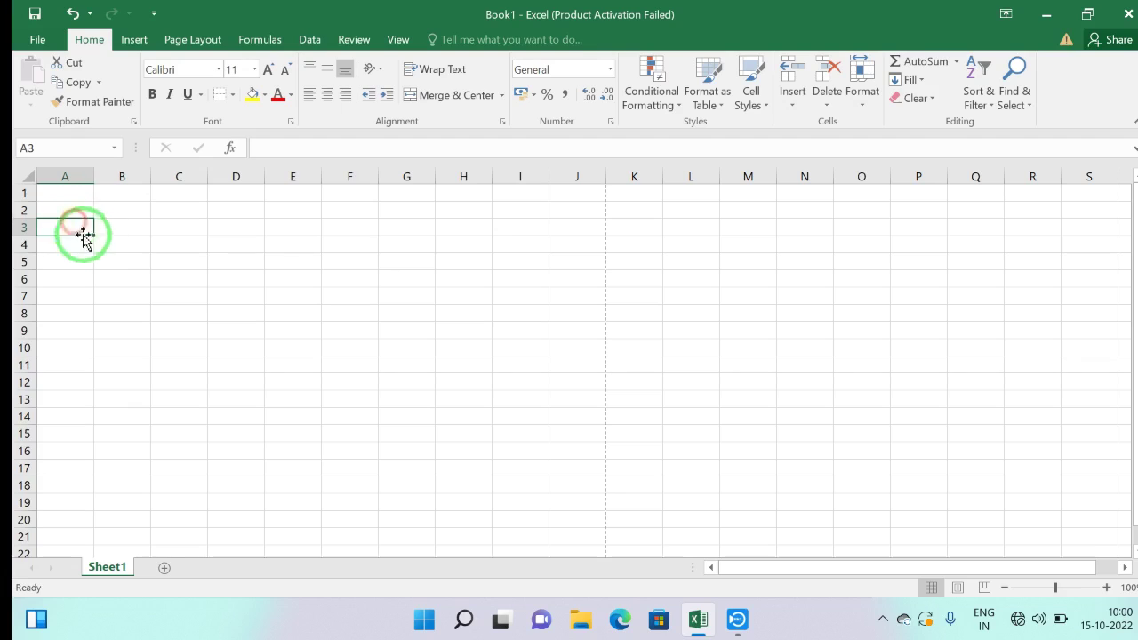
click(109, 243)
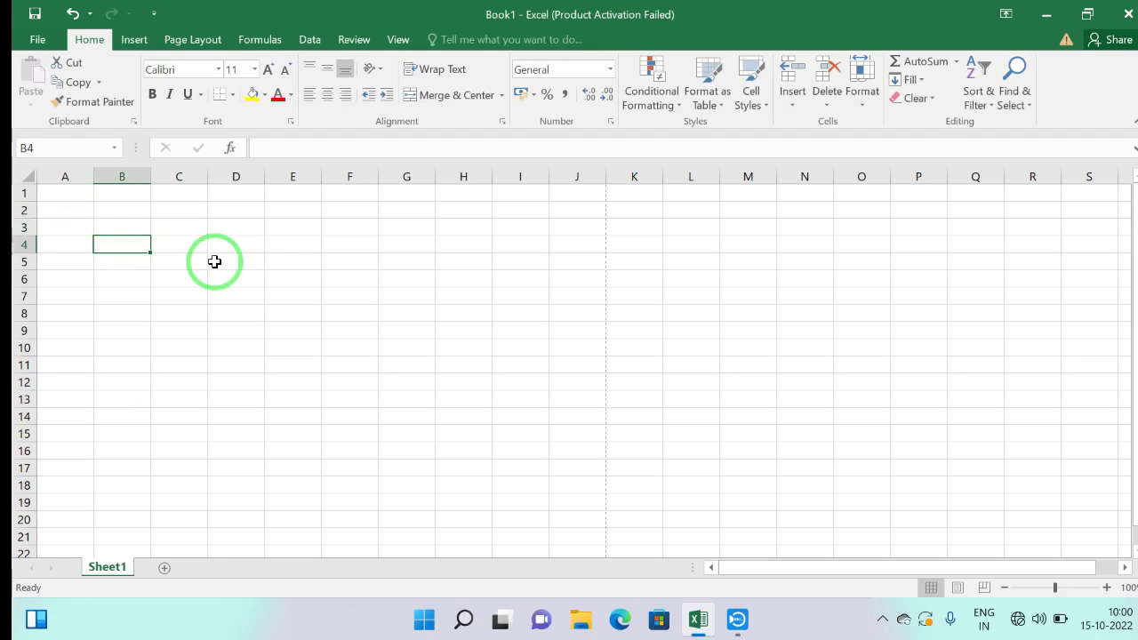
click(236, 245)
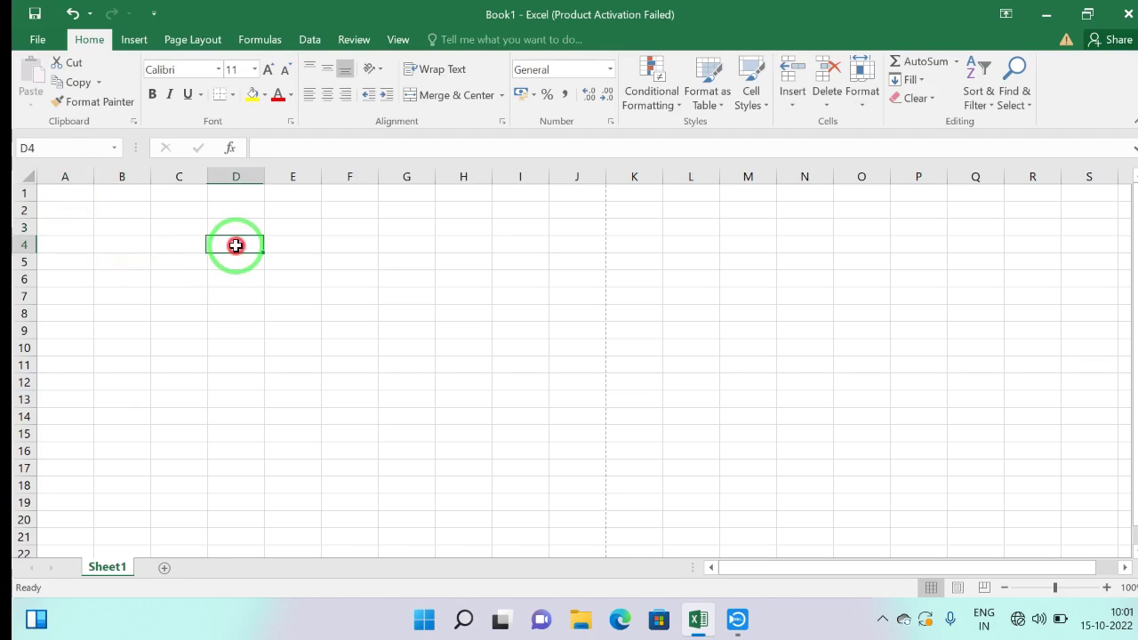
click(190, 266)
click(164, 293)
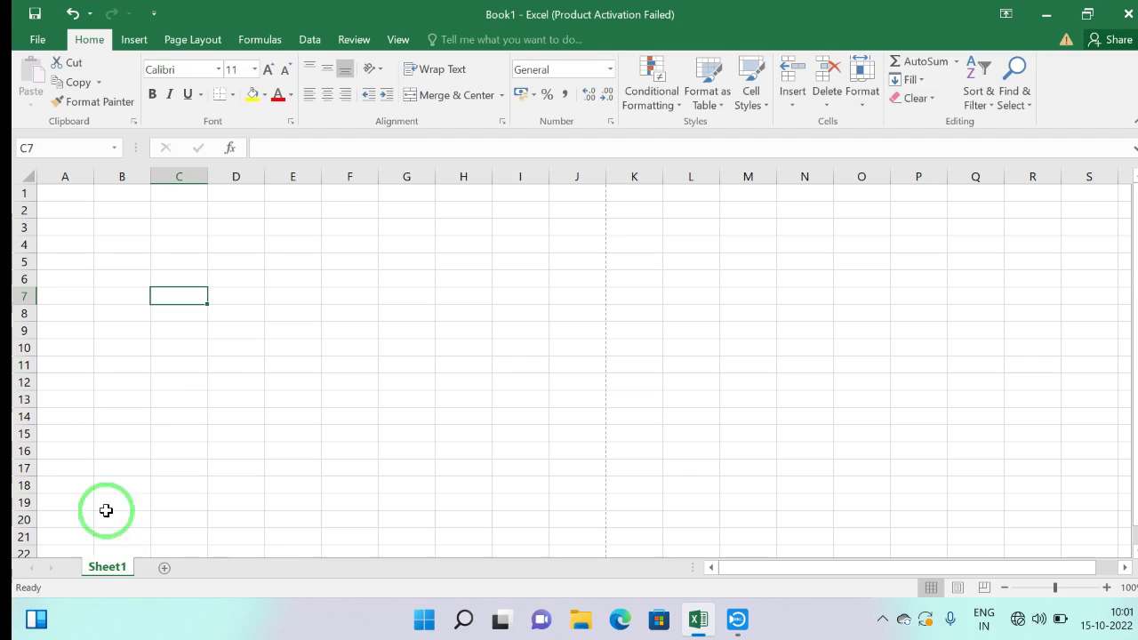
Add Sheet2 and Sheet3 to the workbook, then return to Sheet1.
click(163, 569)
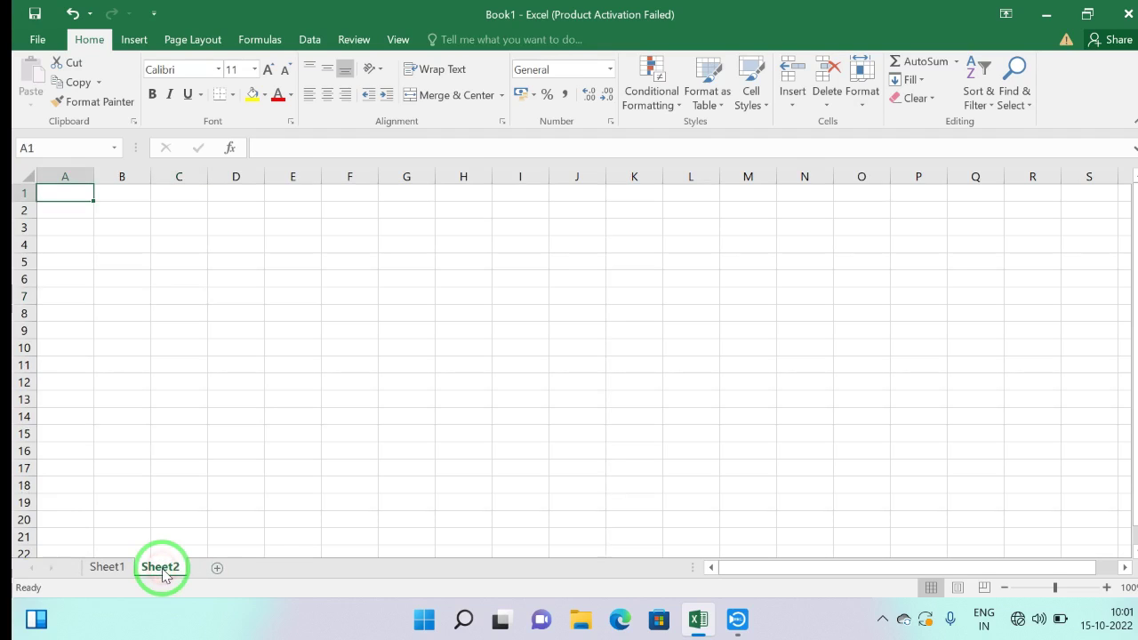
click(216, 568)
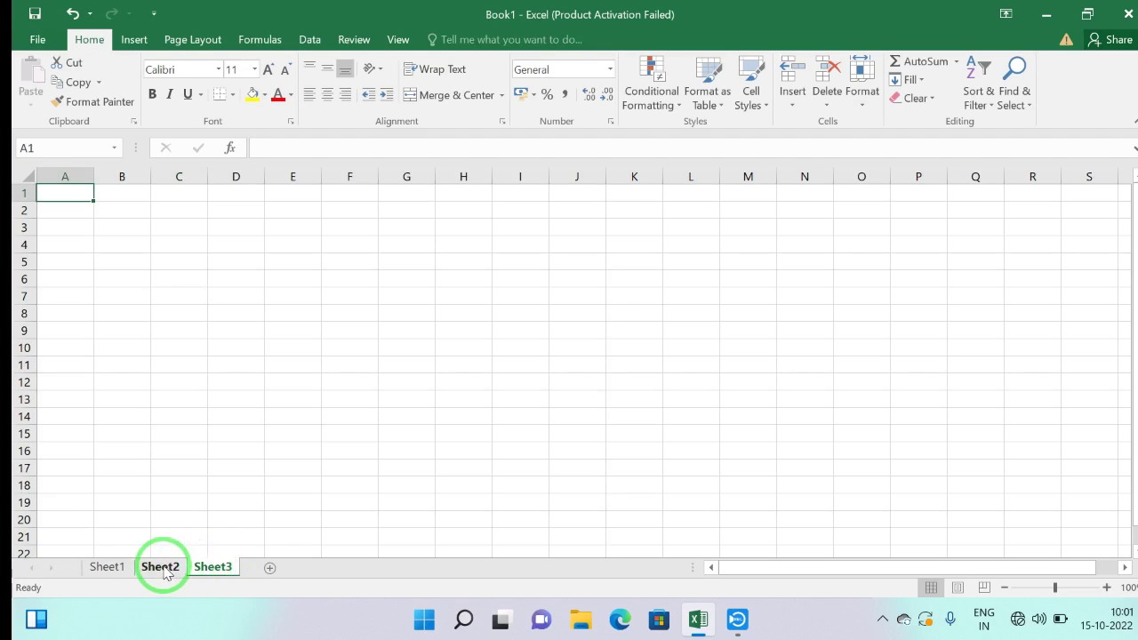
click(107, 569)
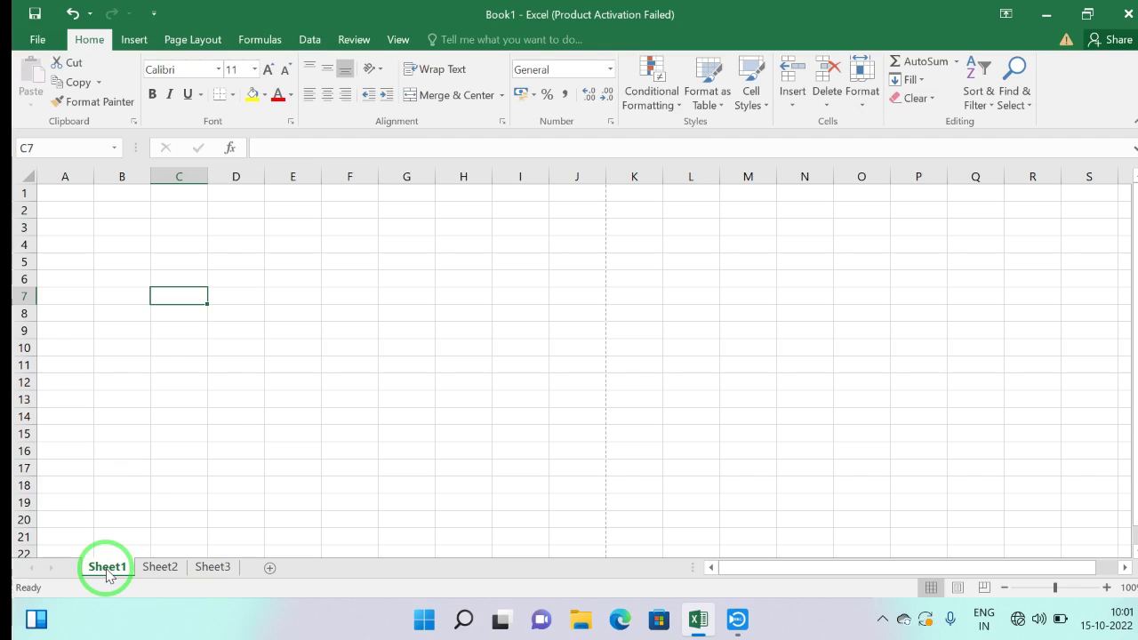
Rename the Sheet1 tab to 'data'.
right_click(107, 572)
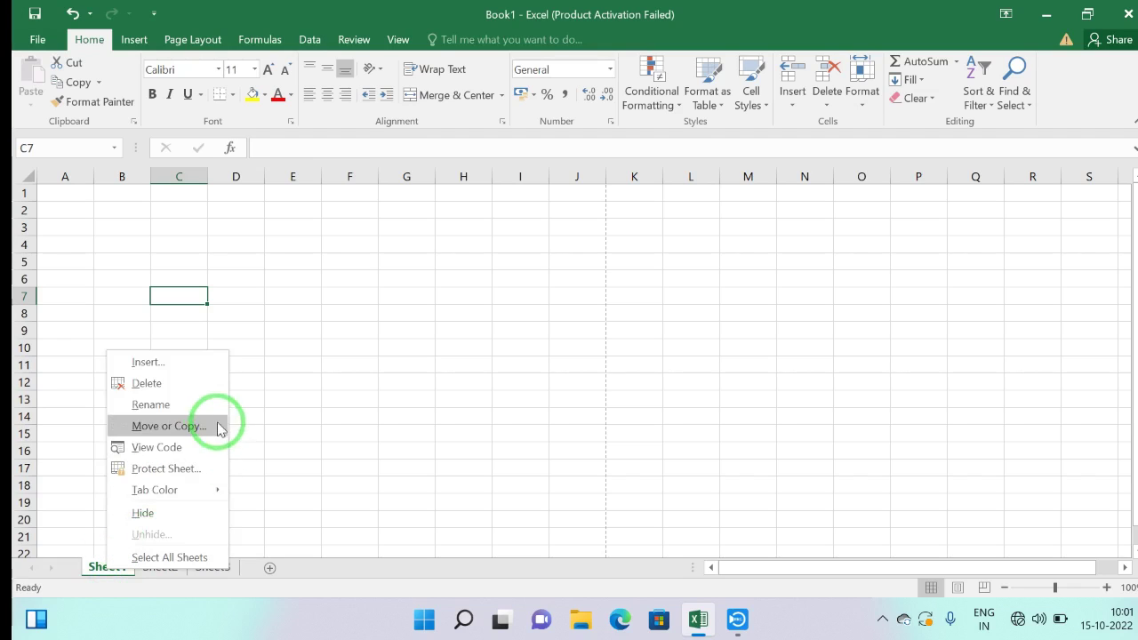
click(151, 406)
text(data)
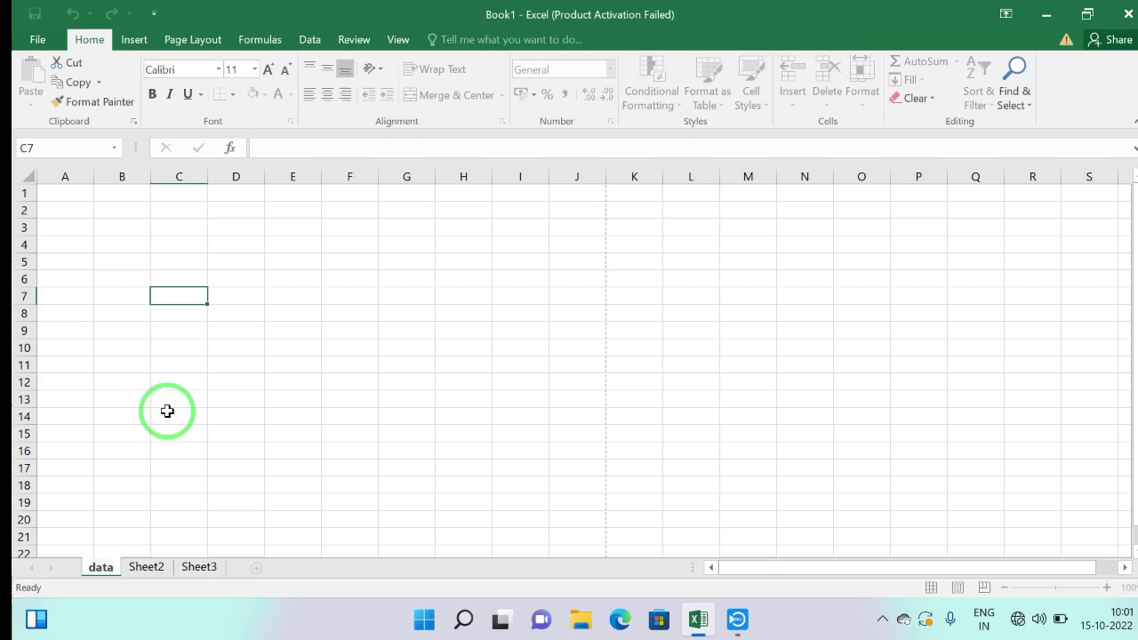
key(Return)
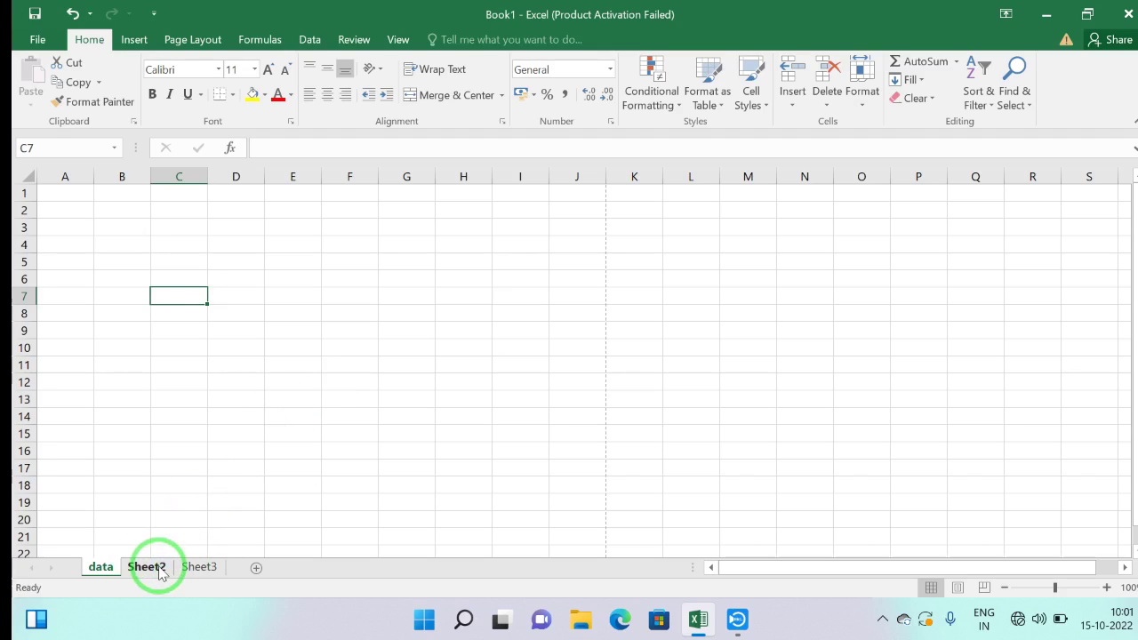
Hide Sheet2, unhide it from Sheet3's tab menu, then return to the data sheet.
right_click(161, 570)
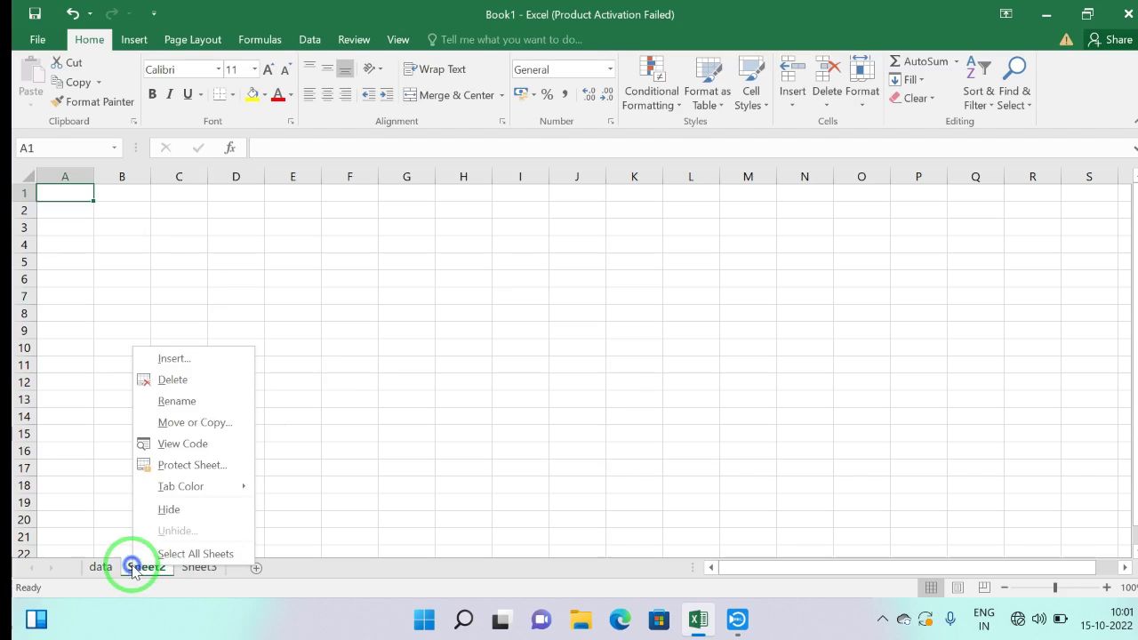
click(162, 511)
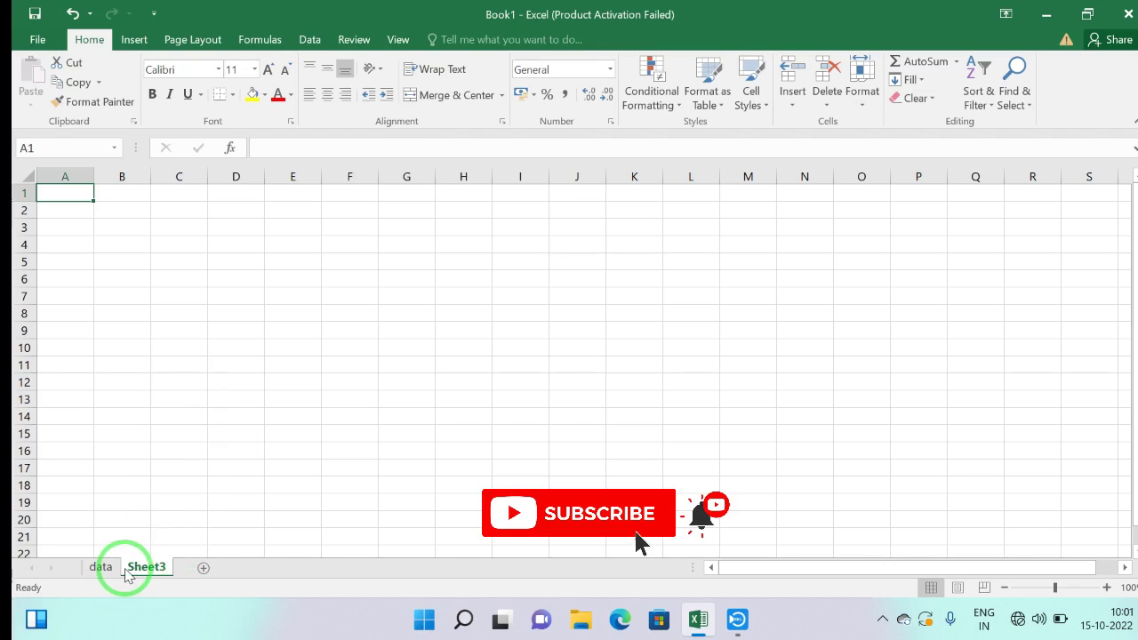
right_click(144, 570)
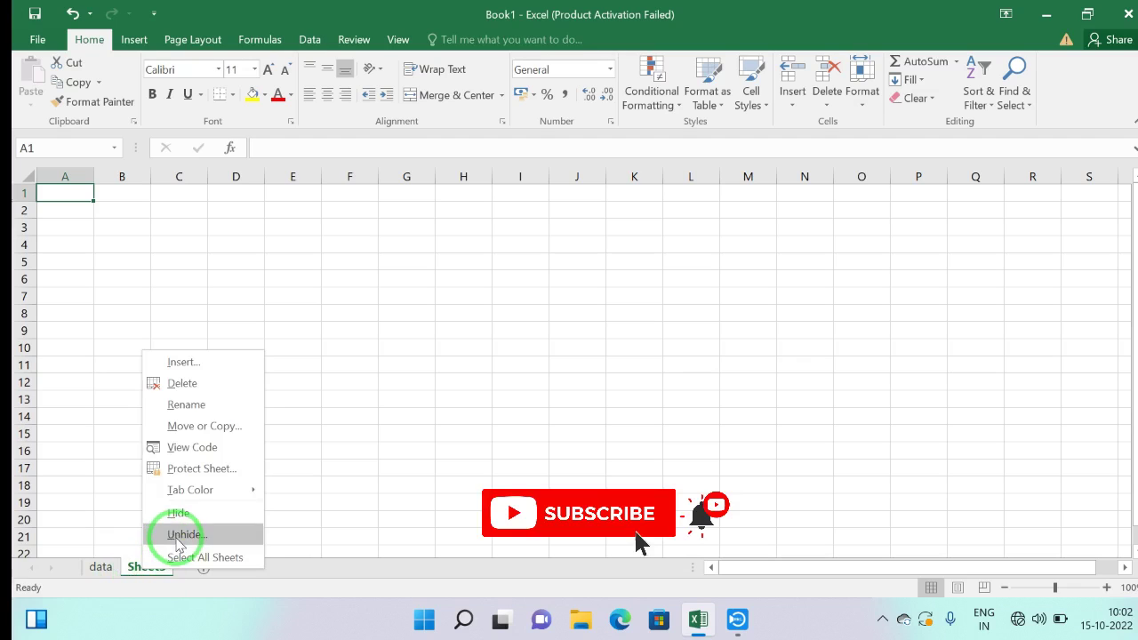
click(175, 535)
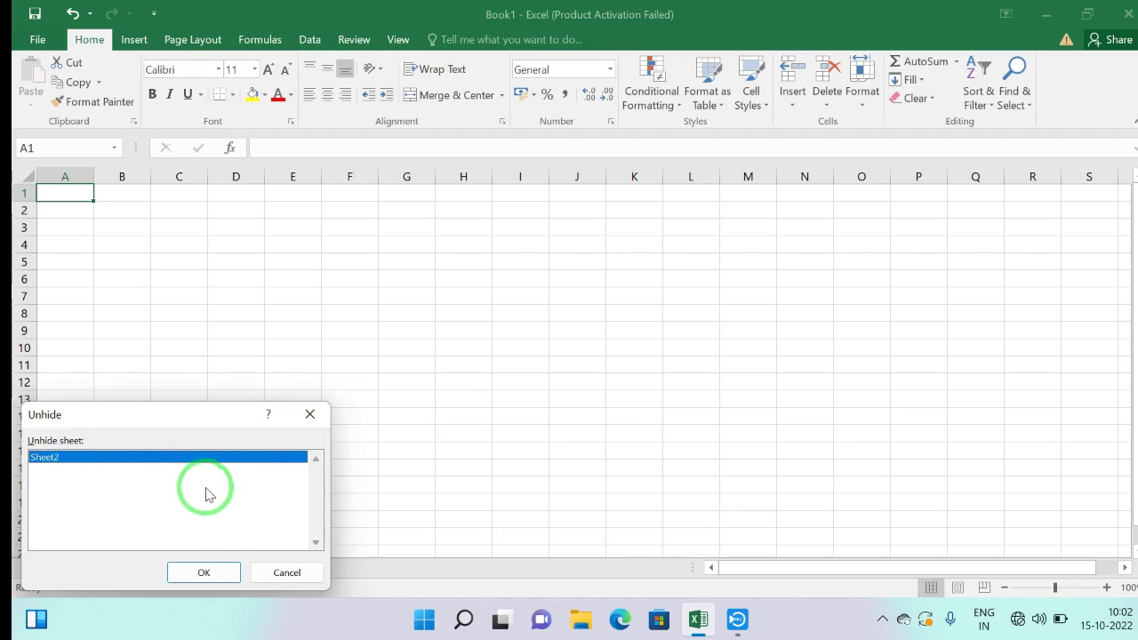
click(230, 579)
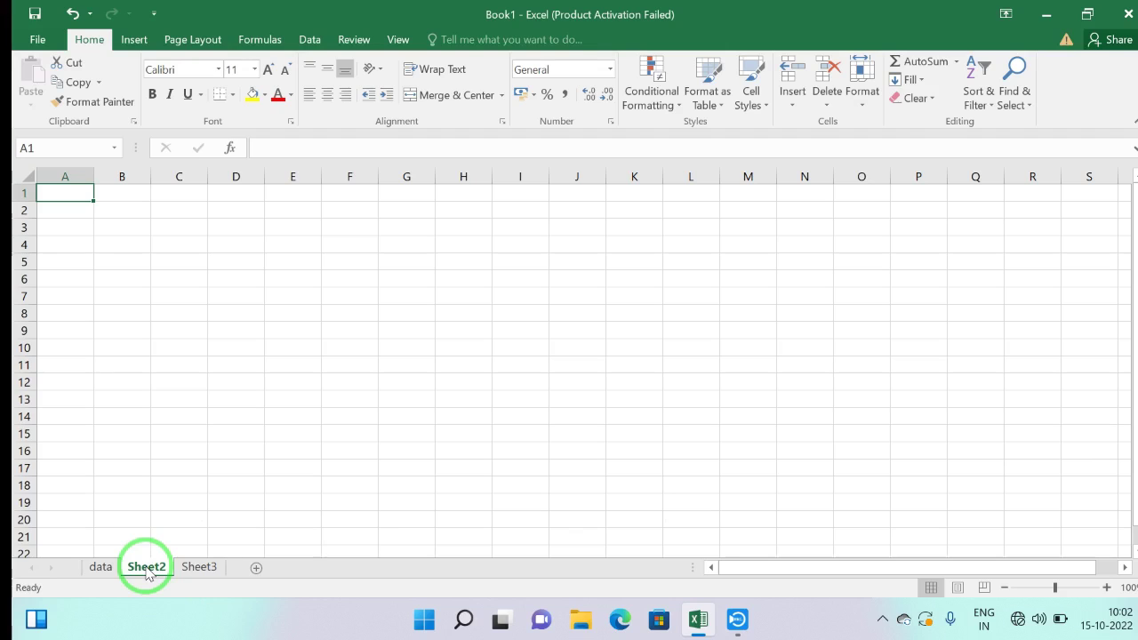
click(120, 573)
Colour the data tab red, Sheet2 green and Sheet3 orange.
right_click(113, 569)
mouse_move(163, 487)
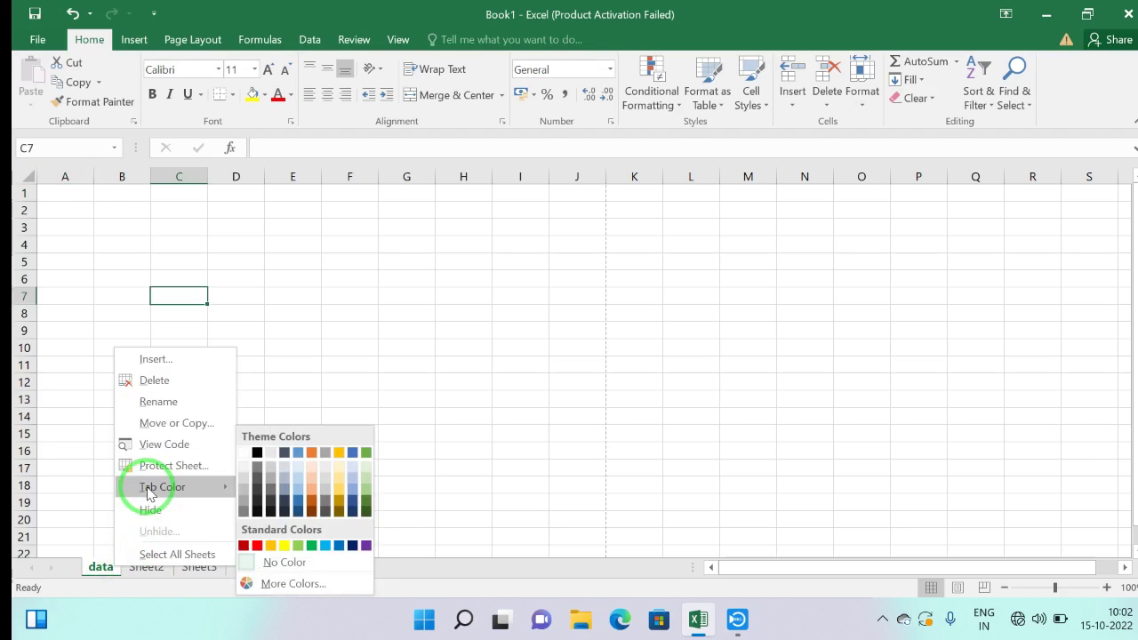
click(257, 545)
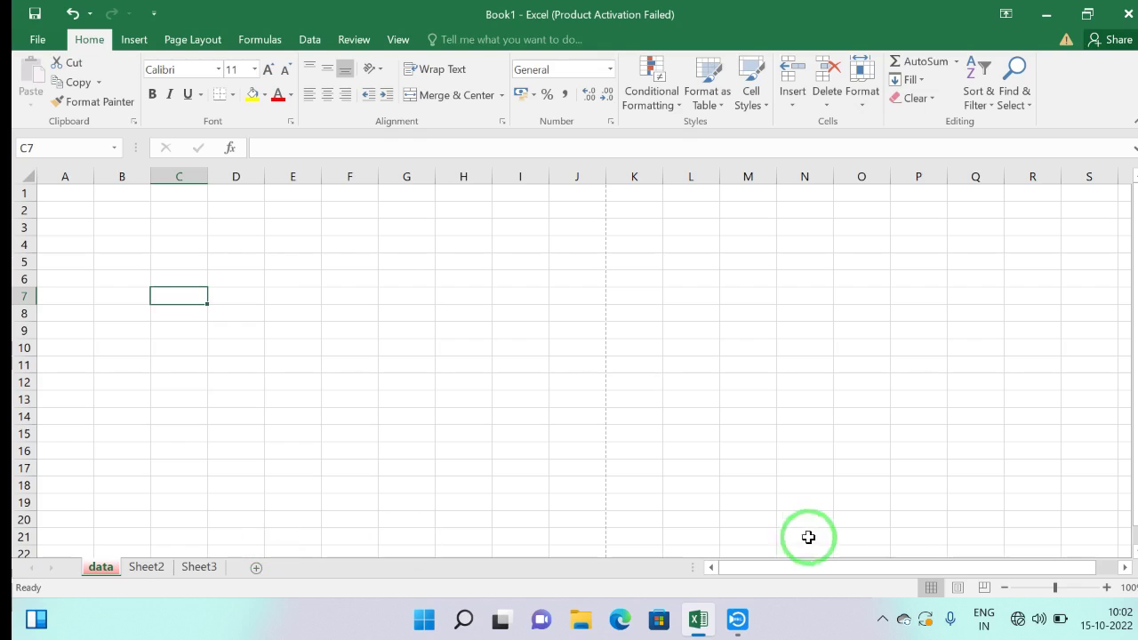
click(140, 570)
right_click(142, 567)
mouse_move(186, 485)
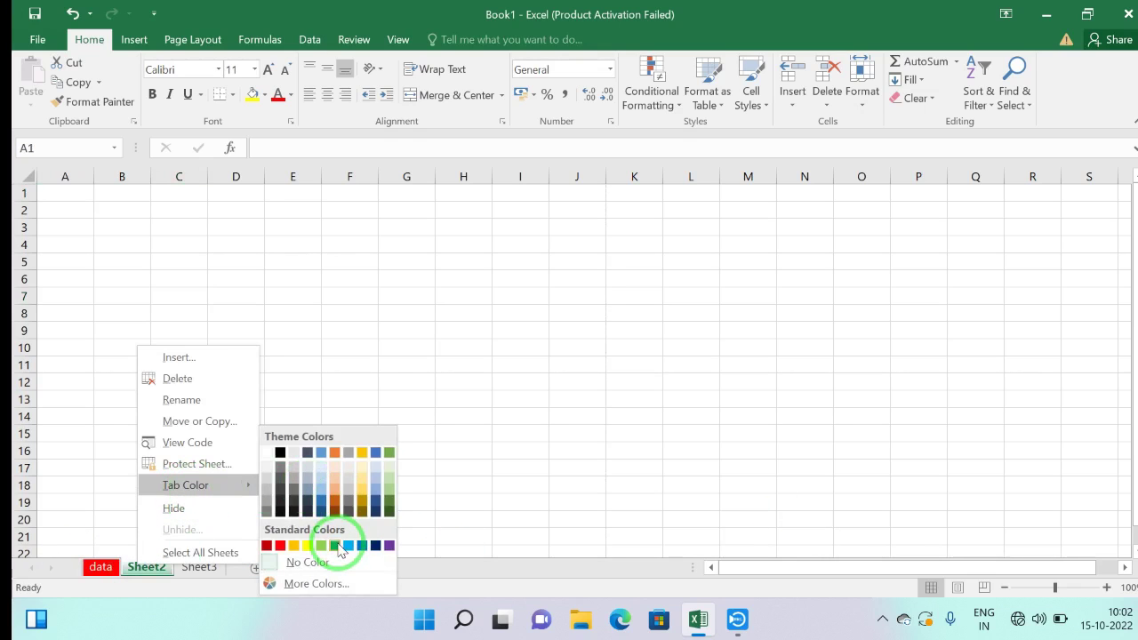
click(335, 545)
right_click(201, 569)
mouse_move(248, 487)
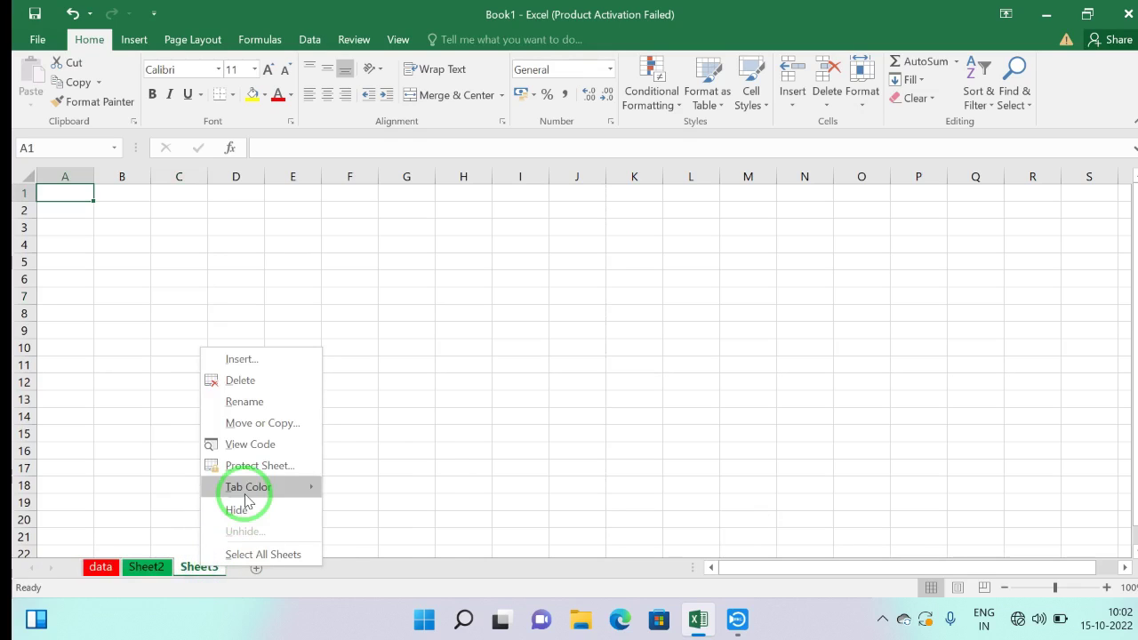
click(355, 545)
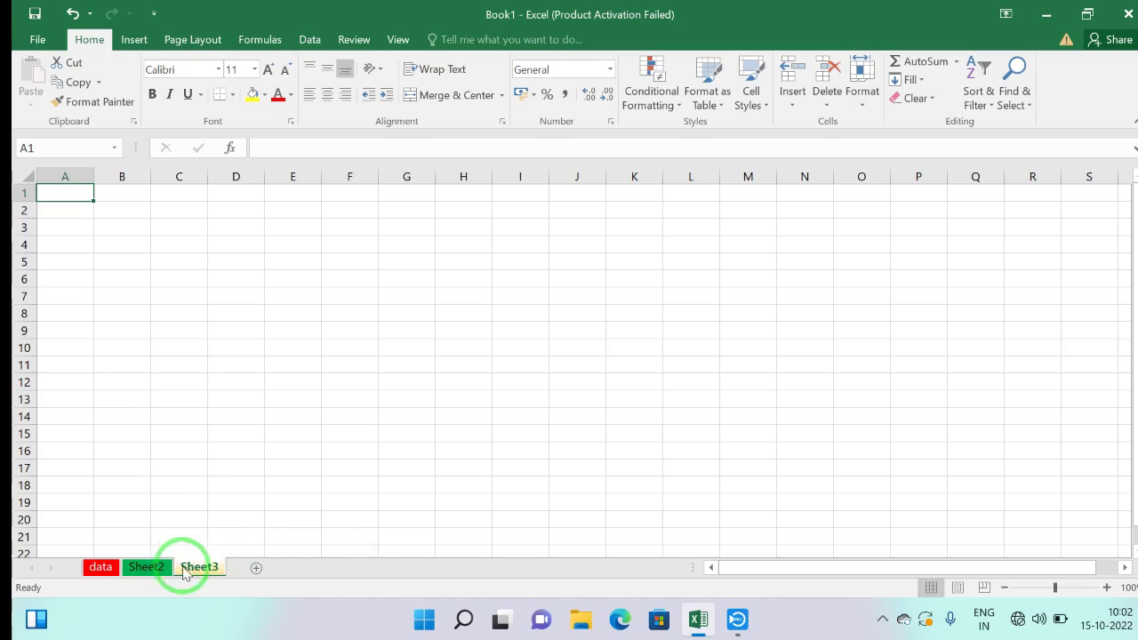
Switch through Sheet2, data and Sheet3 to compare the tab colours, ending on data.
click(153, 567)
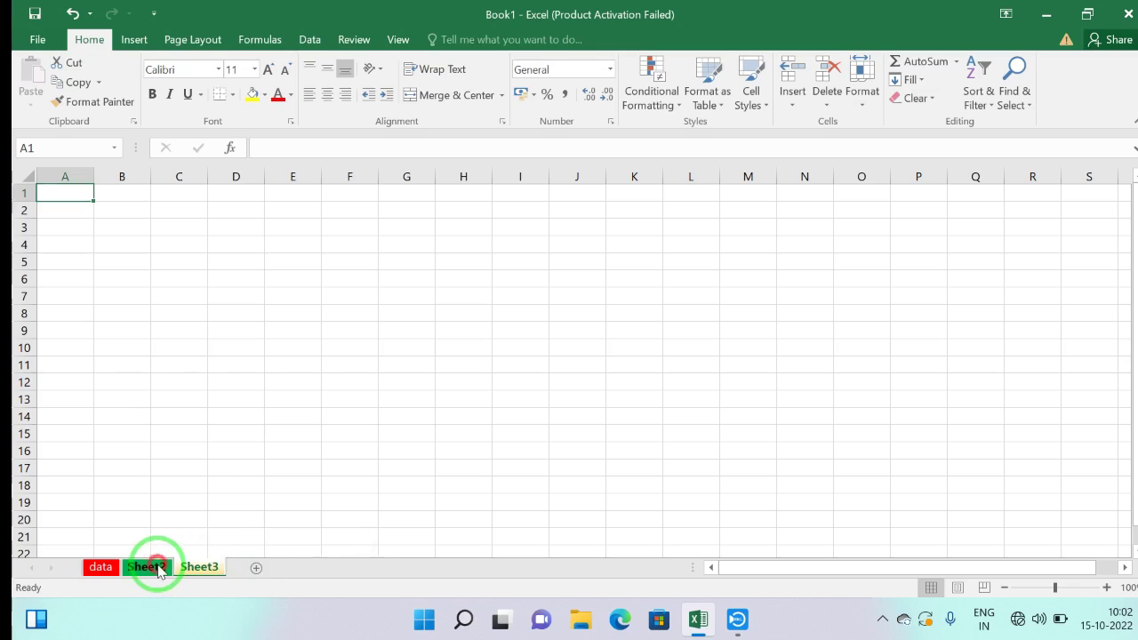
click(101, 567)
click(147, 567)
click(197, 569)
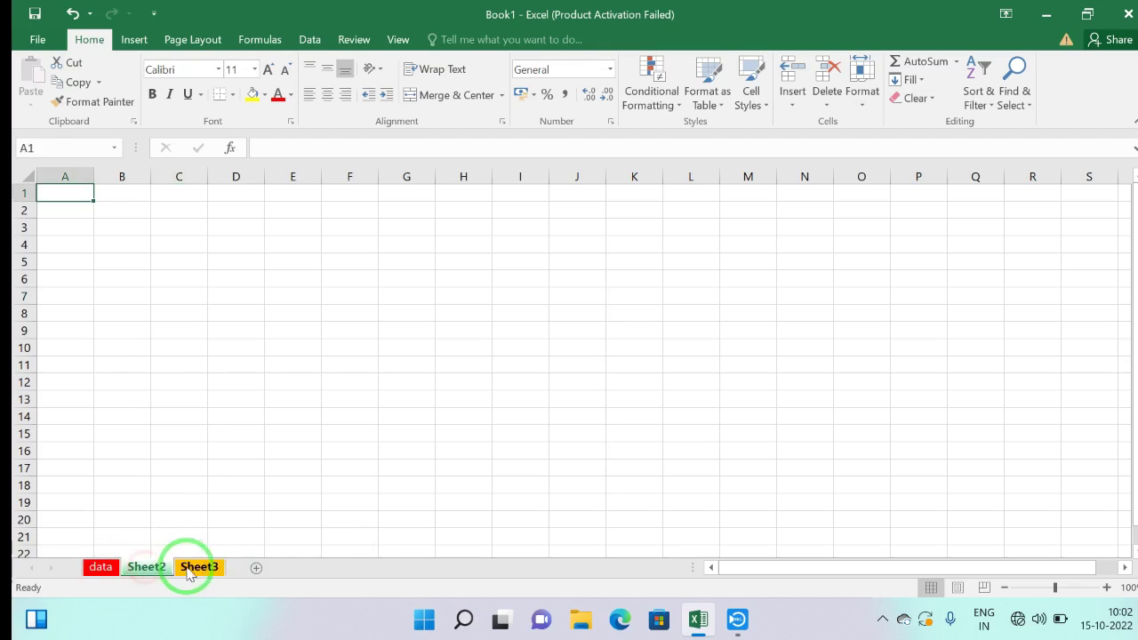
click(101, 567)
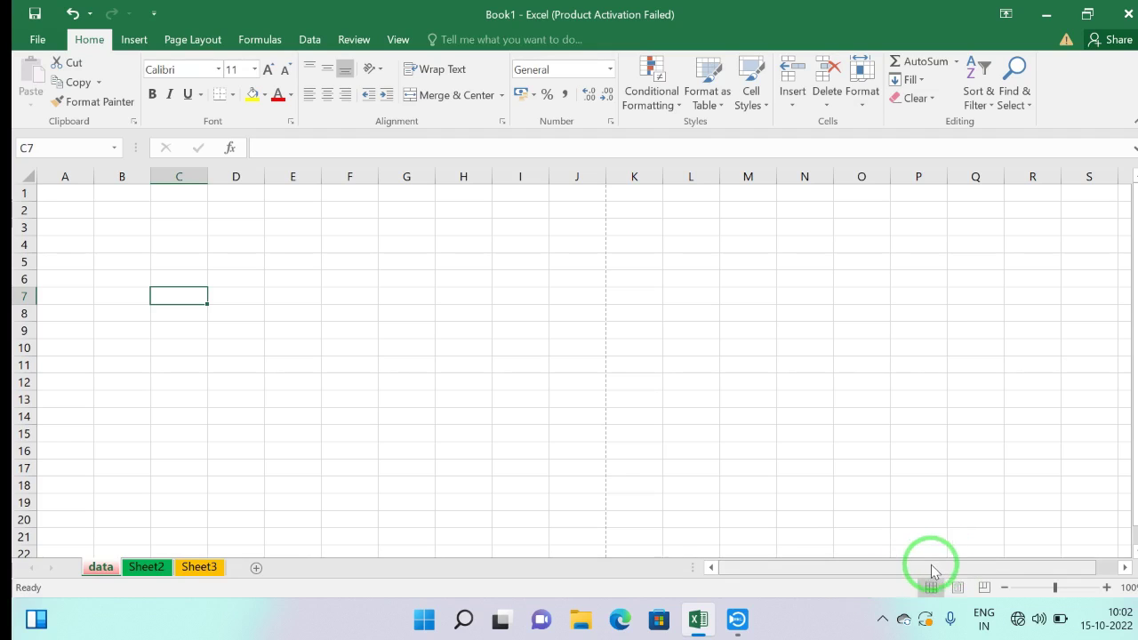
mouse_move(933, 571)
mouse_down()
mouse_move(1016, 571)
mouse_move(957, 573)
mouse_up()
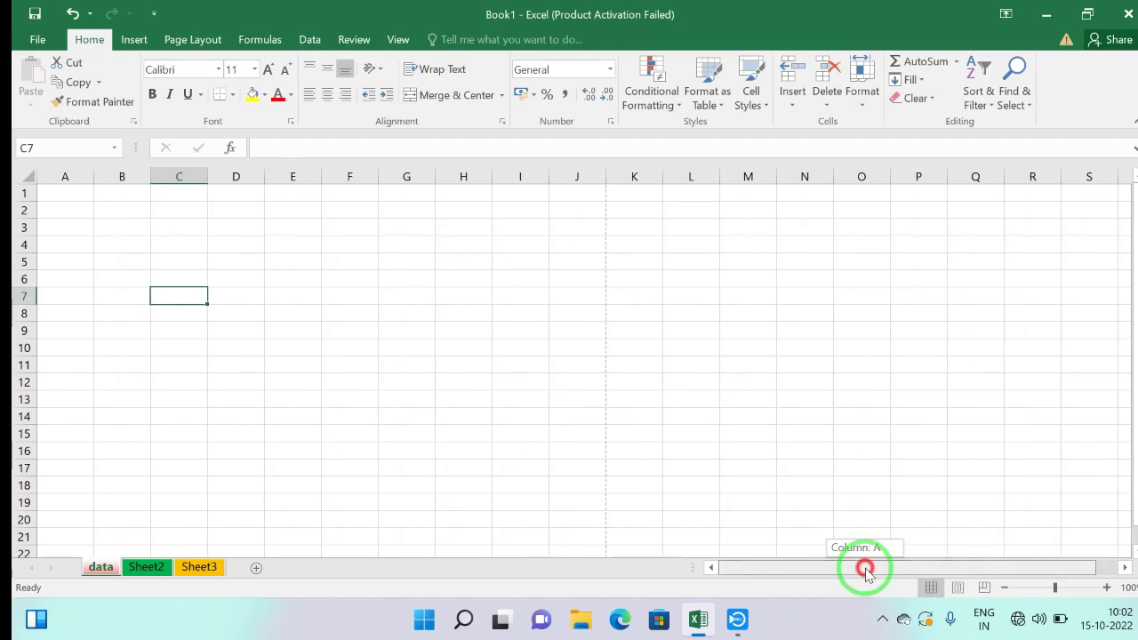
drag(863, 566, 909, 566)
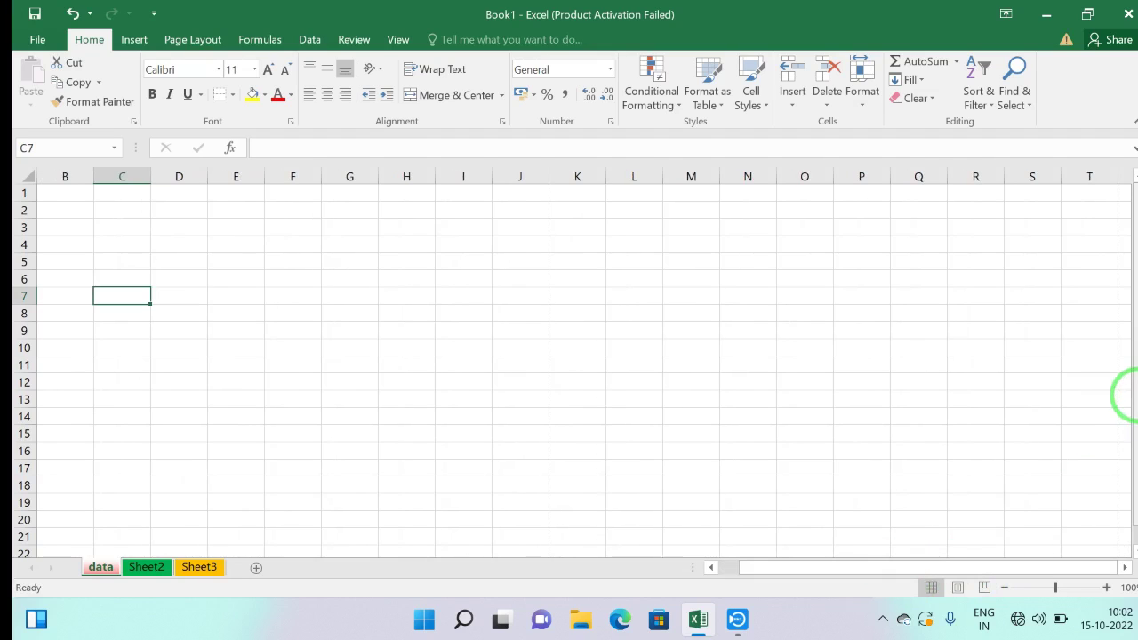
mouse_move(1133, 396)
mouse_down()
mouse_move(1135, 458)
mouse_move(1132, 419)
mouse_up()
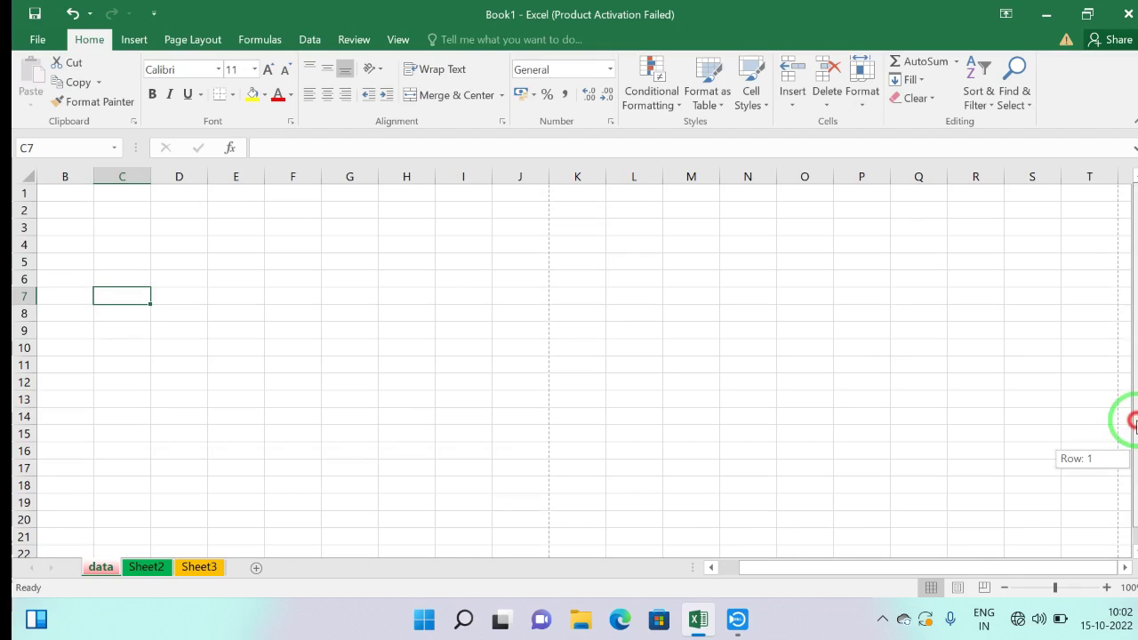
scroll(1123, 444, down, 1)
drag(980, 566, 916, 569)
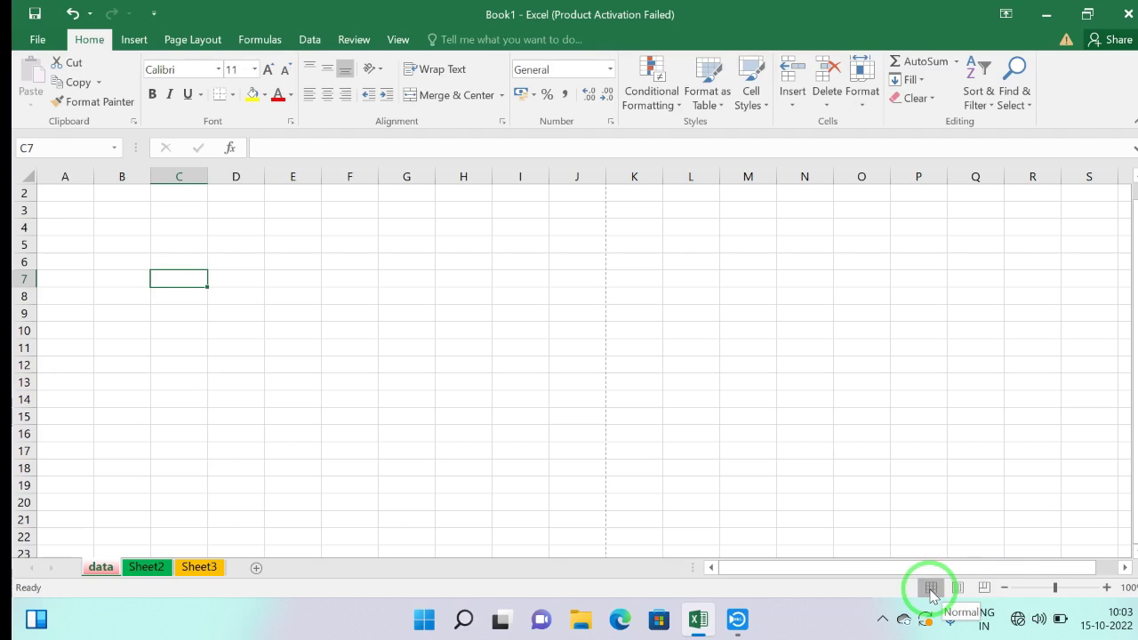
Switch to Page Layout view and set the paper size to A4.
click(957, 588)
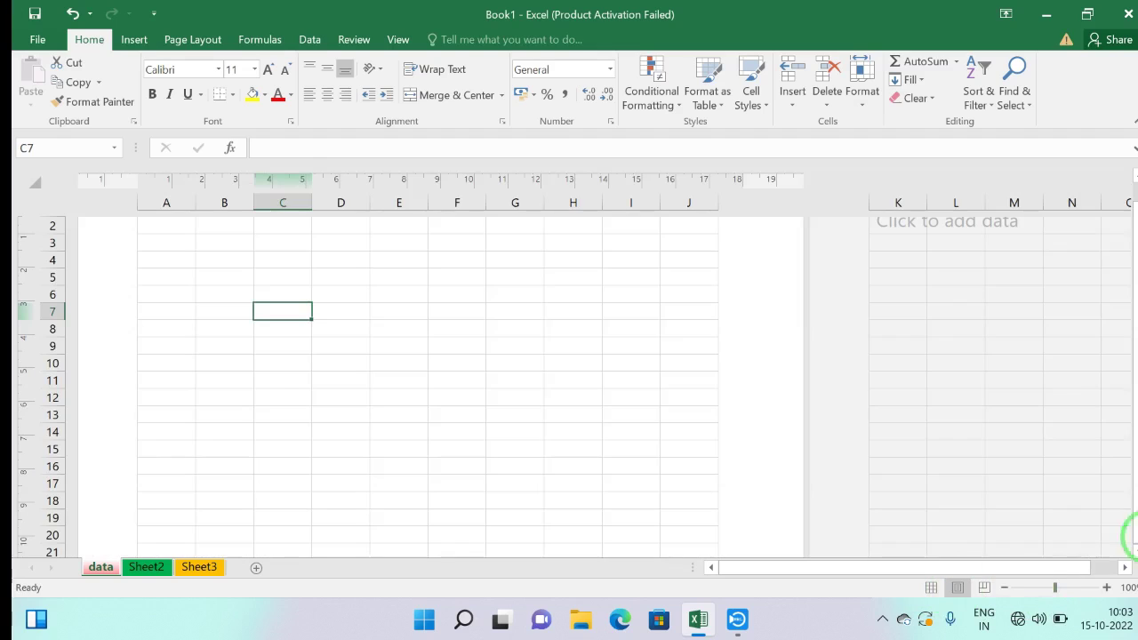
scroll(297, 290, up, 2)
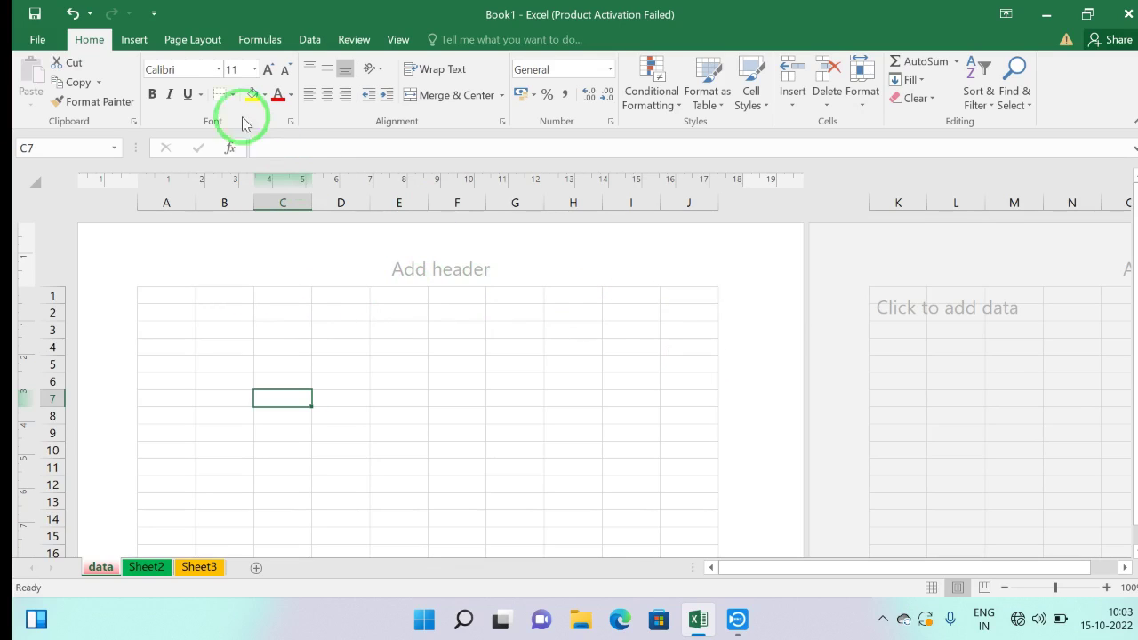
click(188, 44)
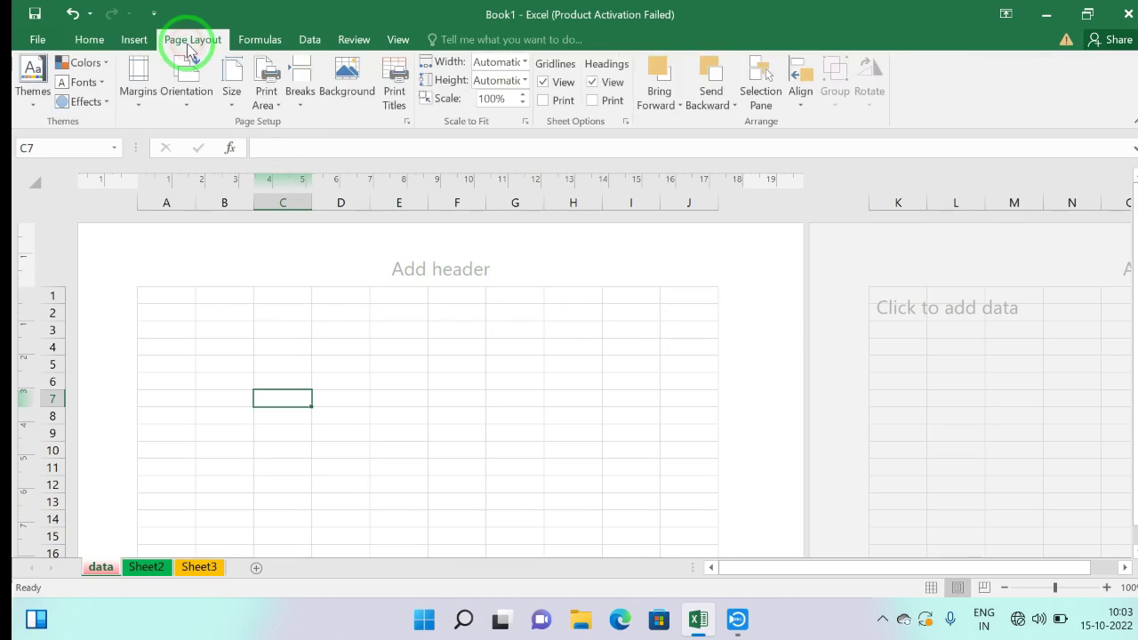
click(225, 105)
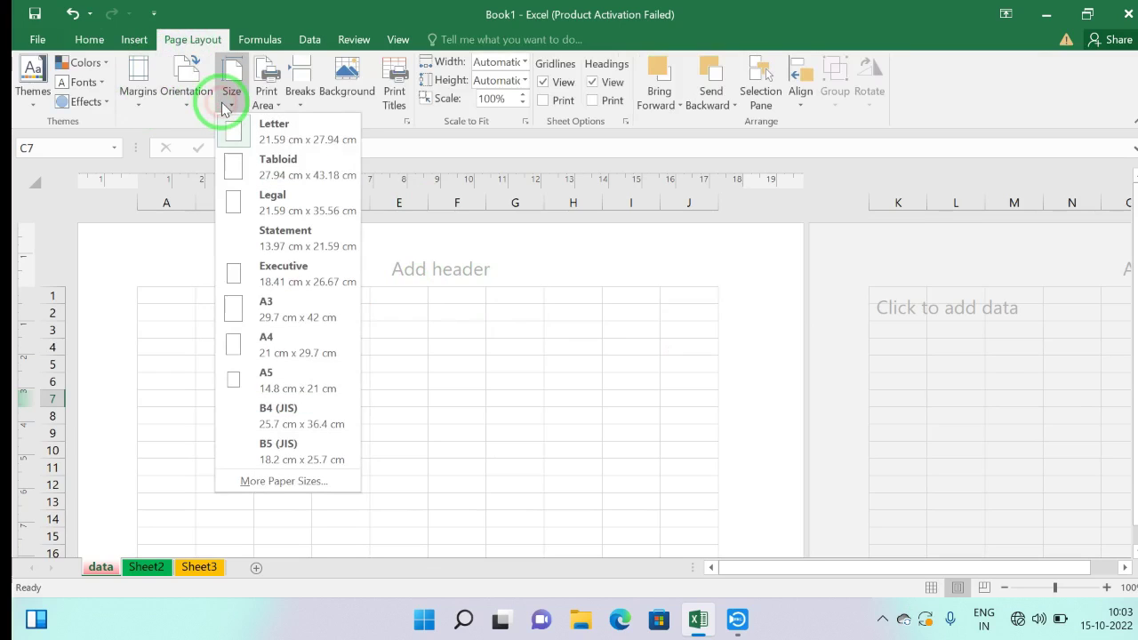
click(263, 338)
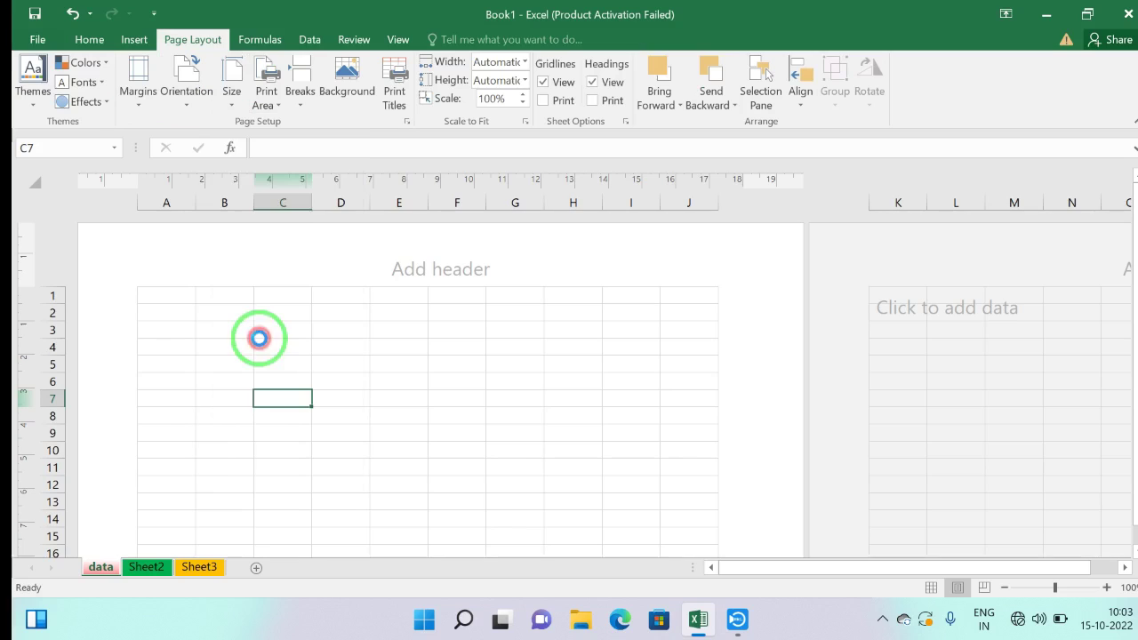
scroll(443, 360, down, 3)
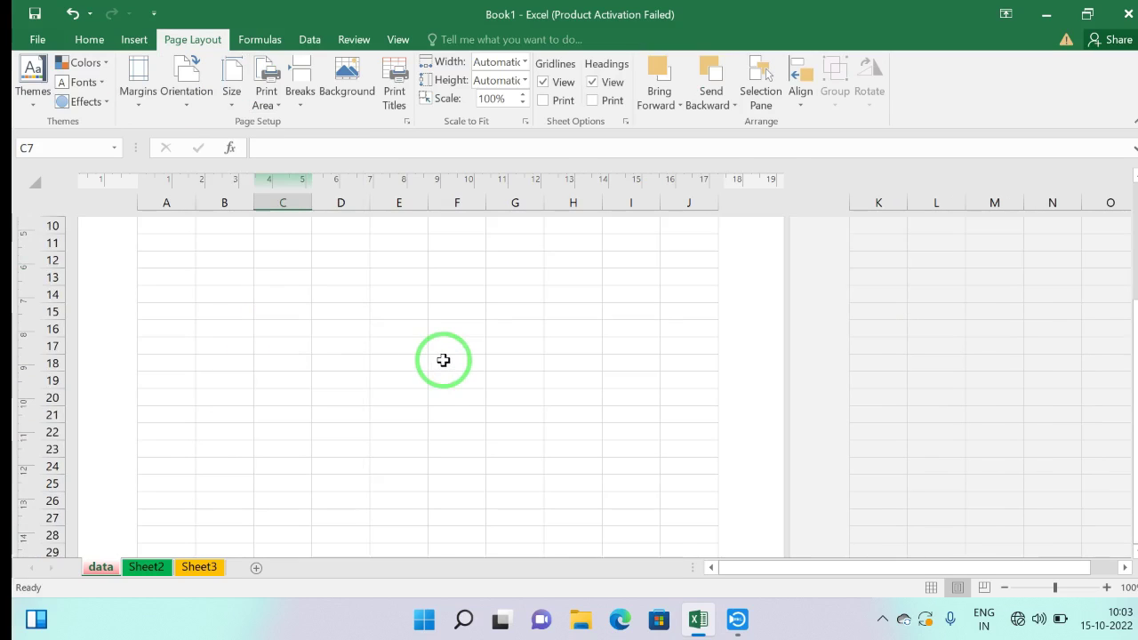
scroll(443, 360, down, 4)
scroll(443, 361, down, 3)
scroll(443, 360, up, 3)
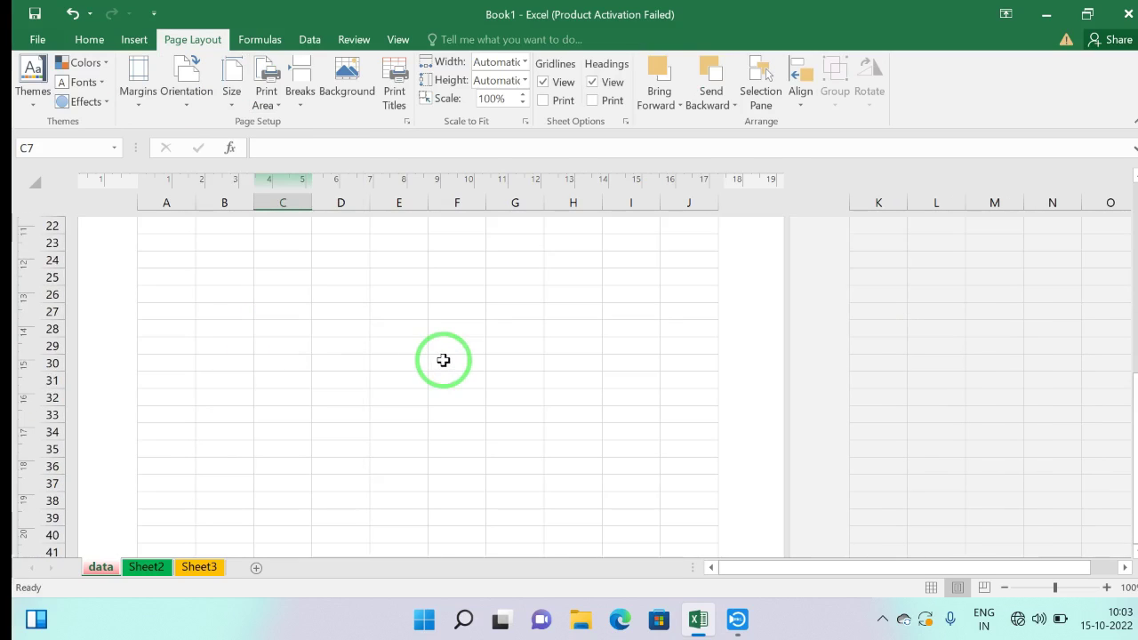
Check Page Break Preview, then return to Normal view.
click(985, 588)
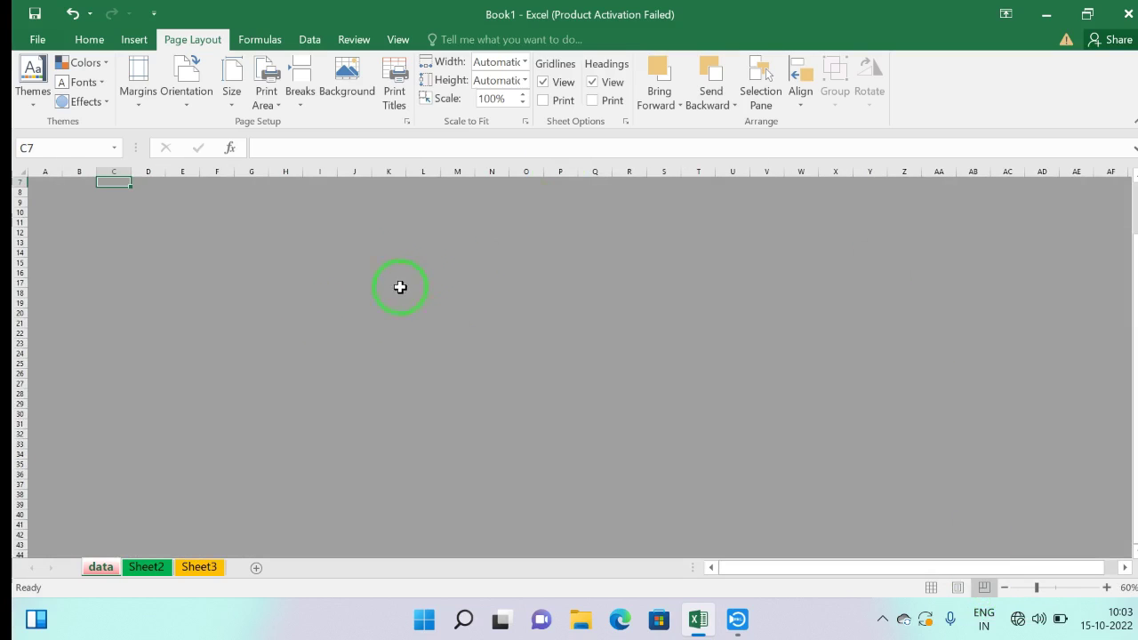
click(956, 588)
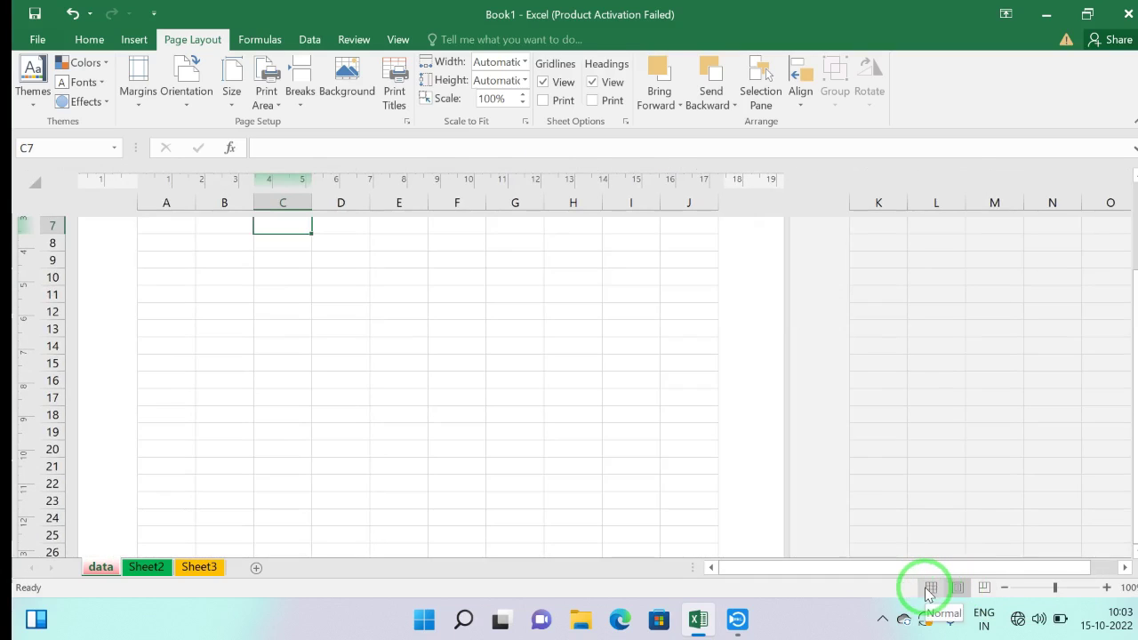
click(930, 588)
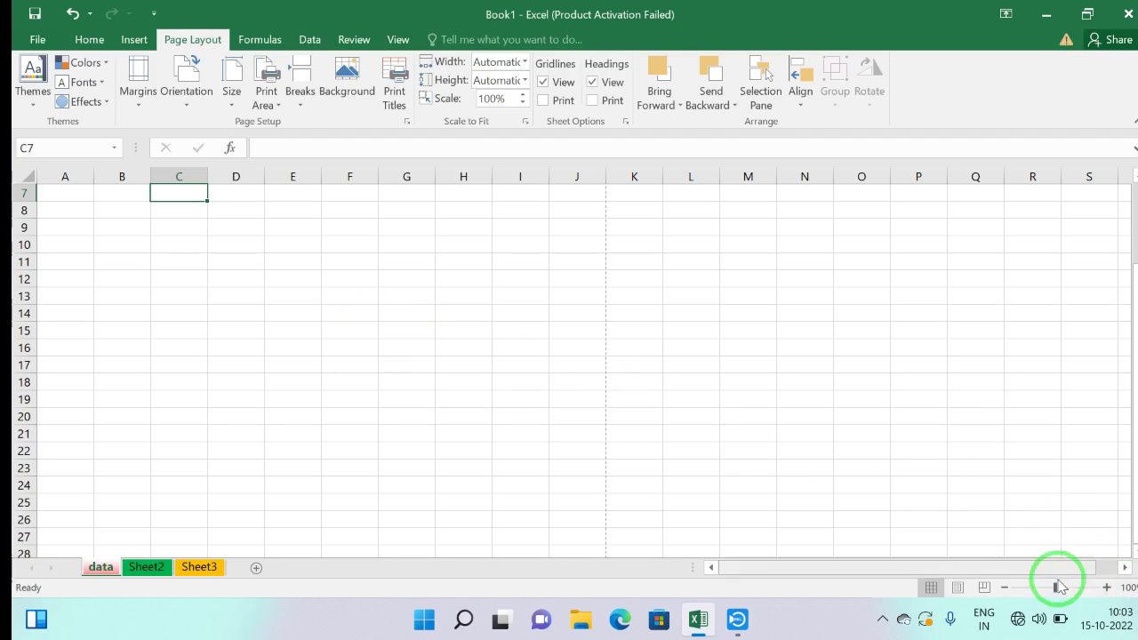
click(1108, 589)
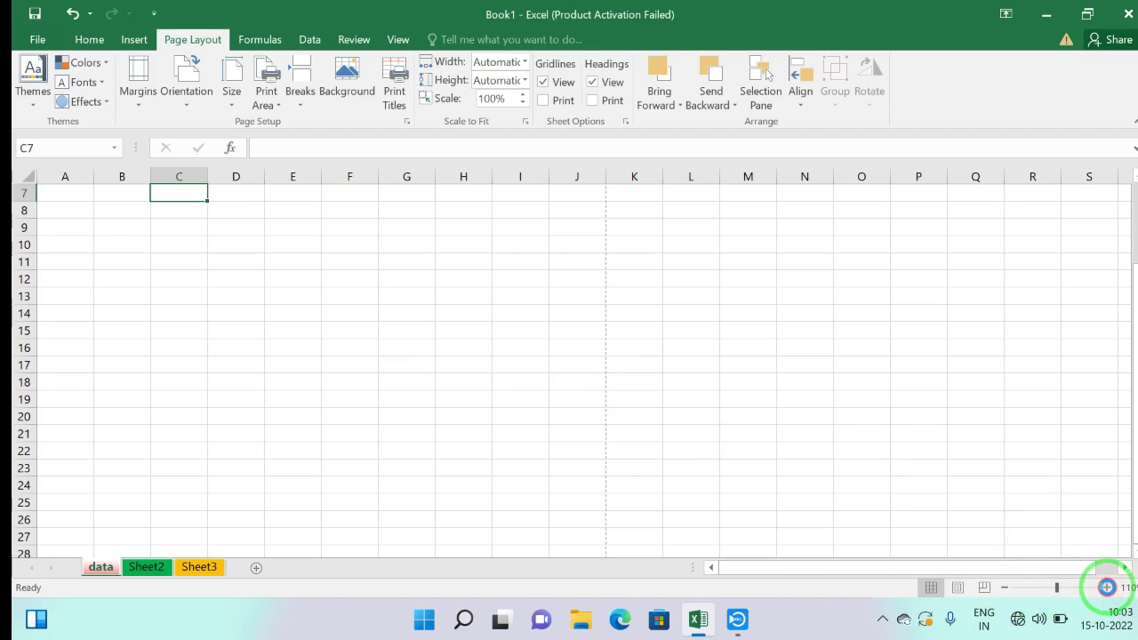
click(1108, 588)
click(1108, 588)
click(1108, 588)
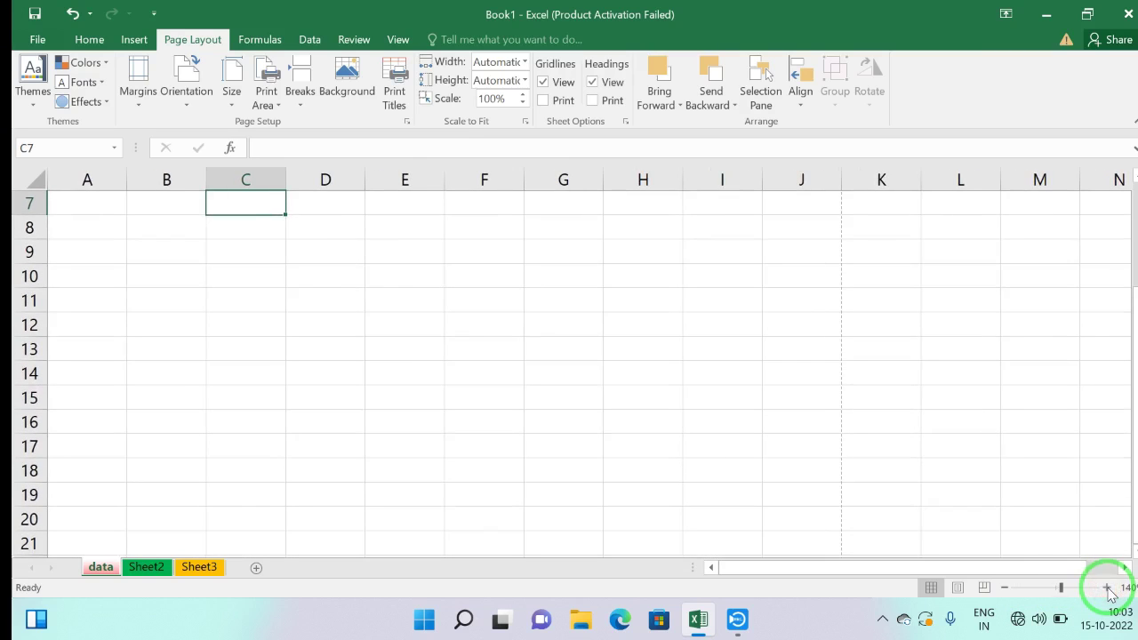
click(1006, 588)
click(1006, 588)
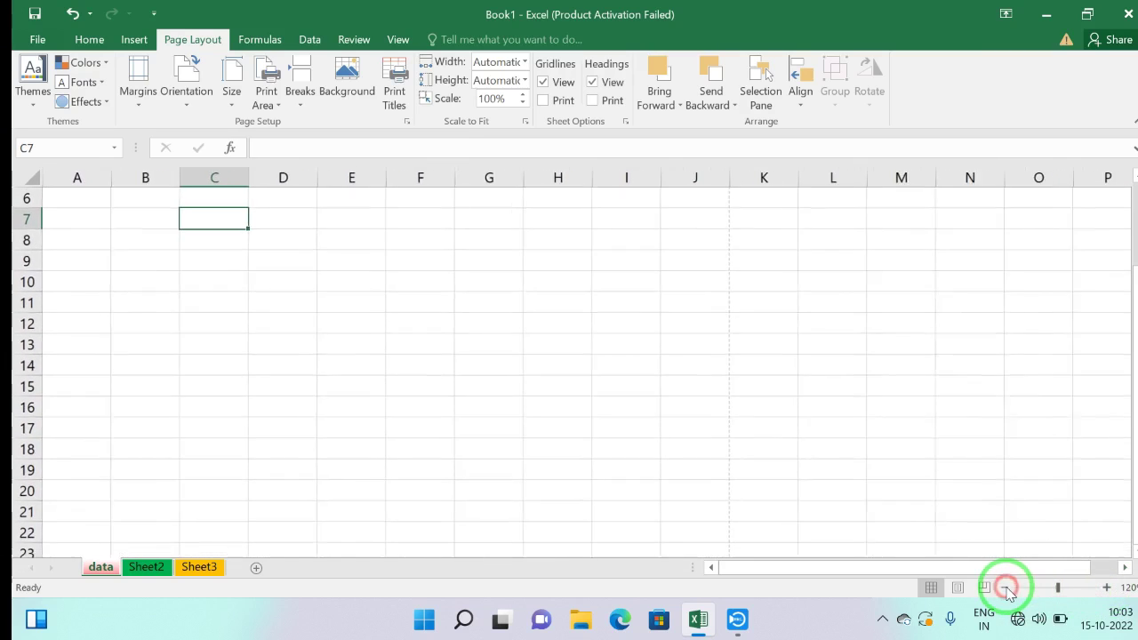
click(1005, 588)
click(1006, 588)
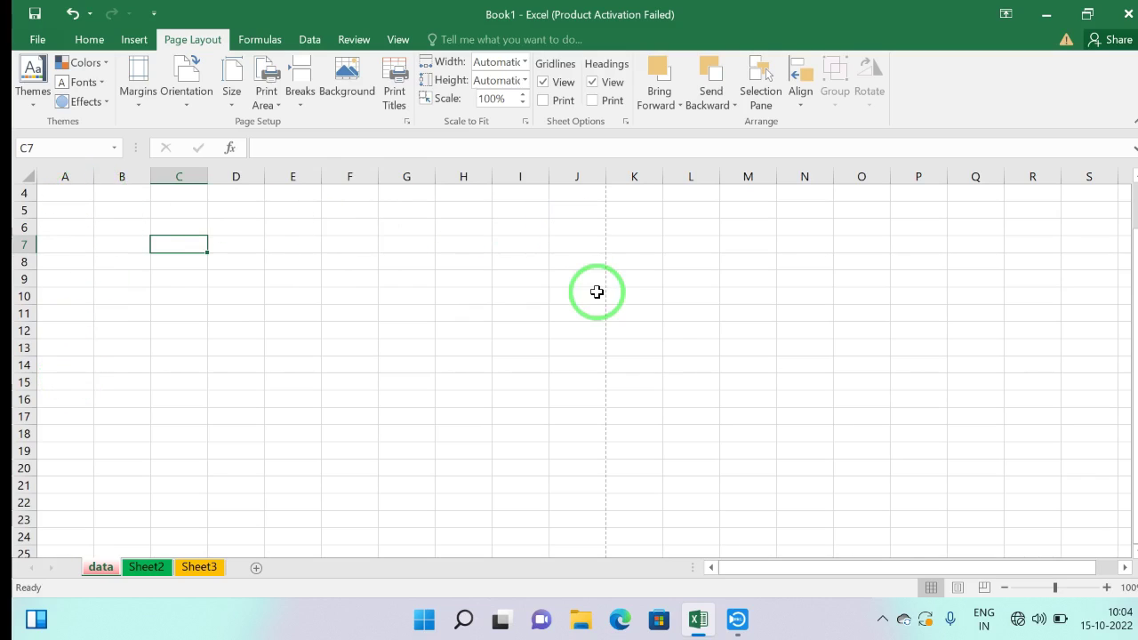
click(1005, 588)
click(1006, 587)
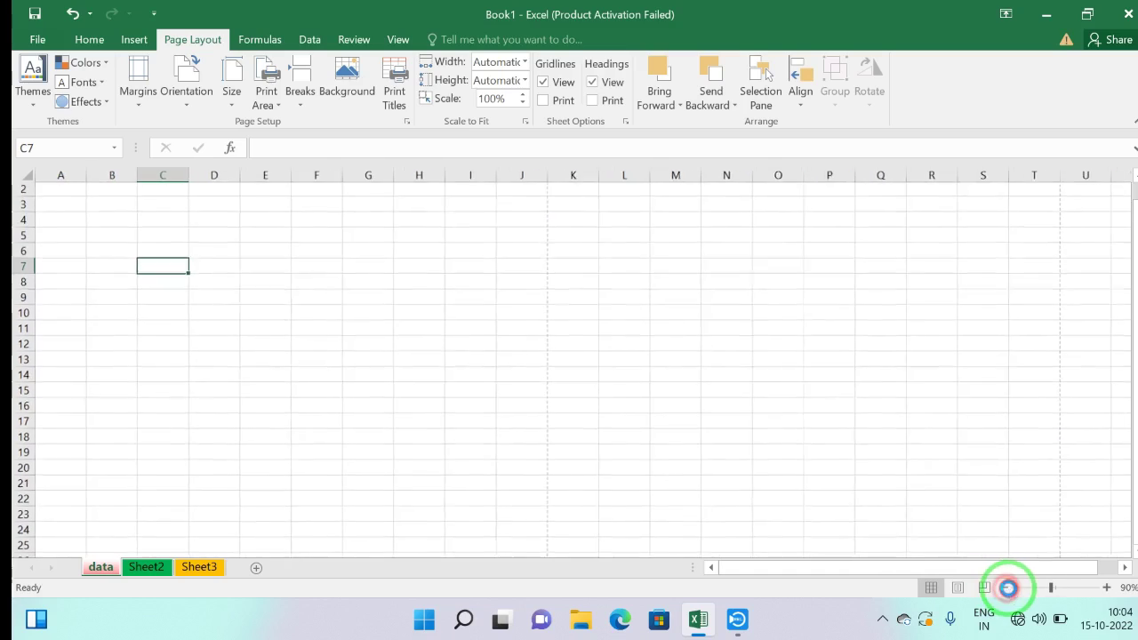
click(1008, 589)
click(1008, 589)
click(1008, 589)
click(1008, 588)
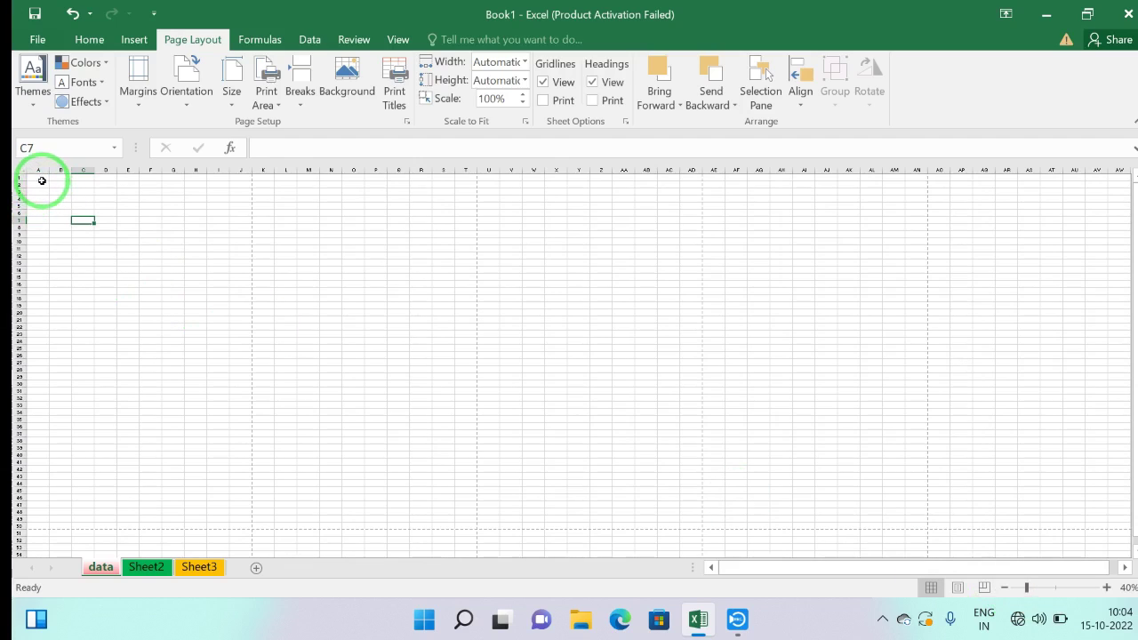
click(1107, 588)
click(1107, 588)
click(1107, 588)
click(1107, 588)
click(1107, 588)
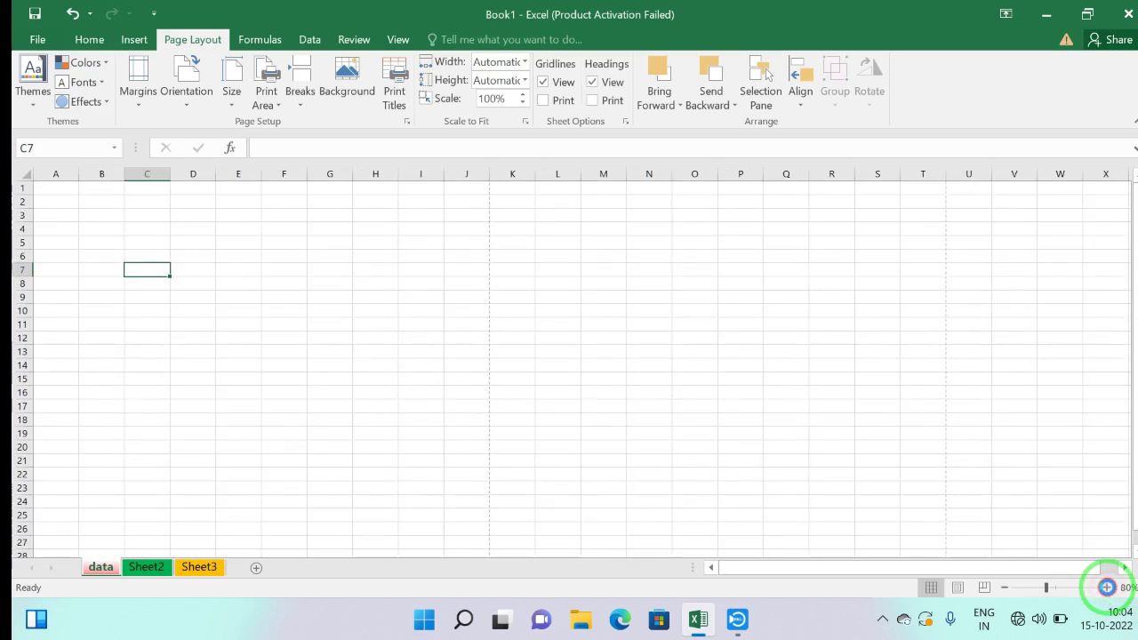
click(1108, 588)
click(1107, 588)
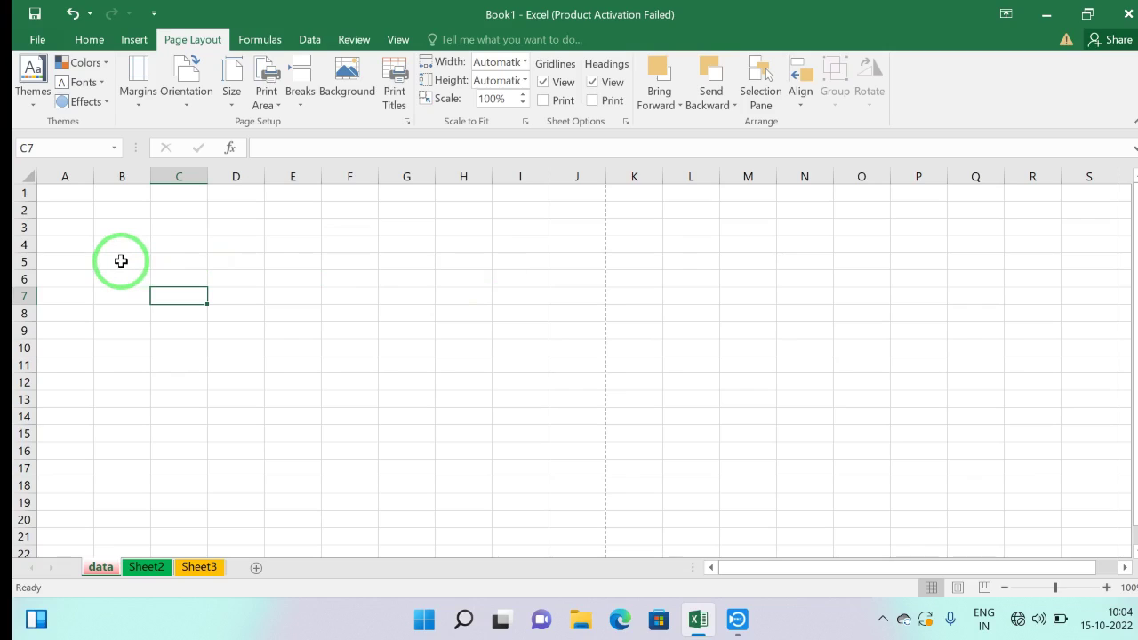
Select cell A1 on the empty data sheet.
click(65, 193)
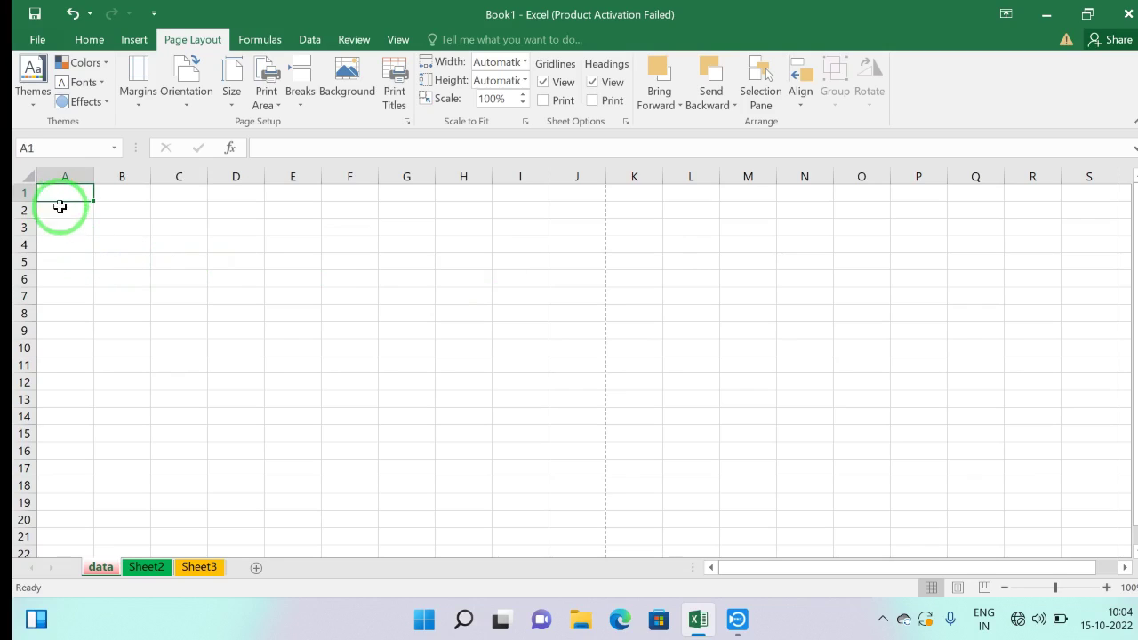
click(64, 193)
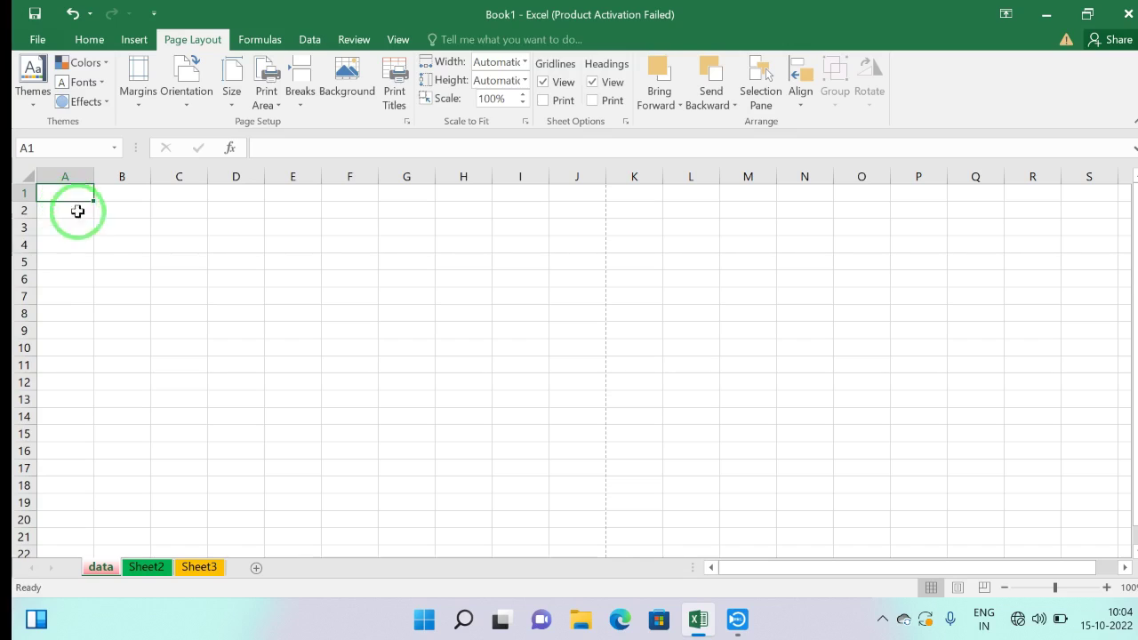
click(62, 191)
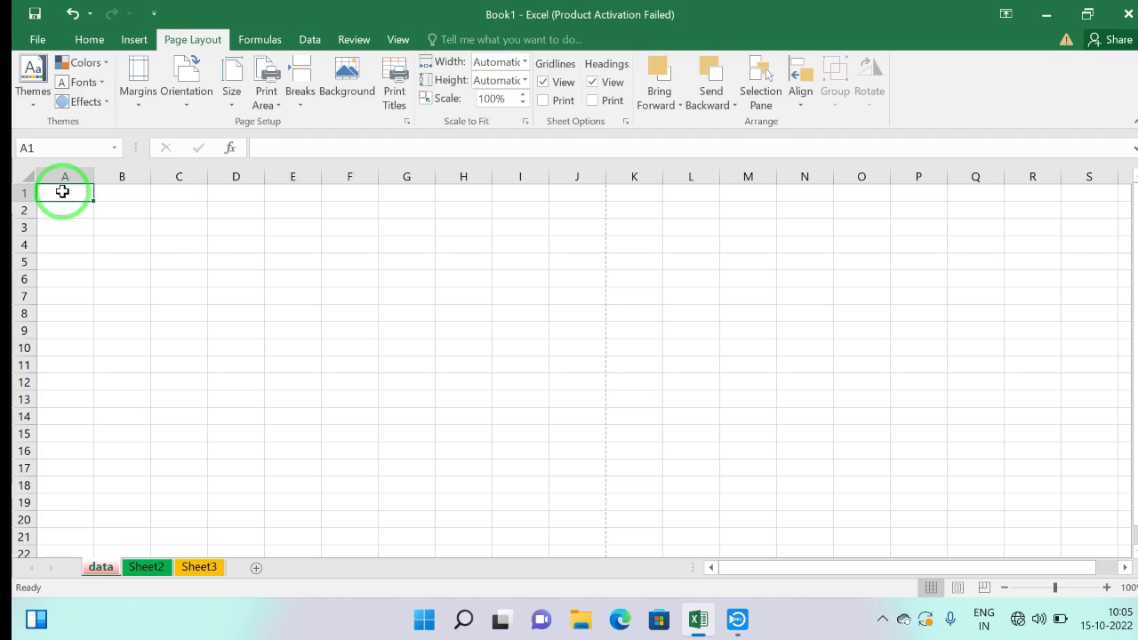
key(ctrl+Down)
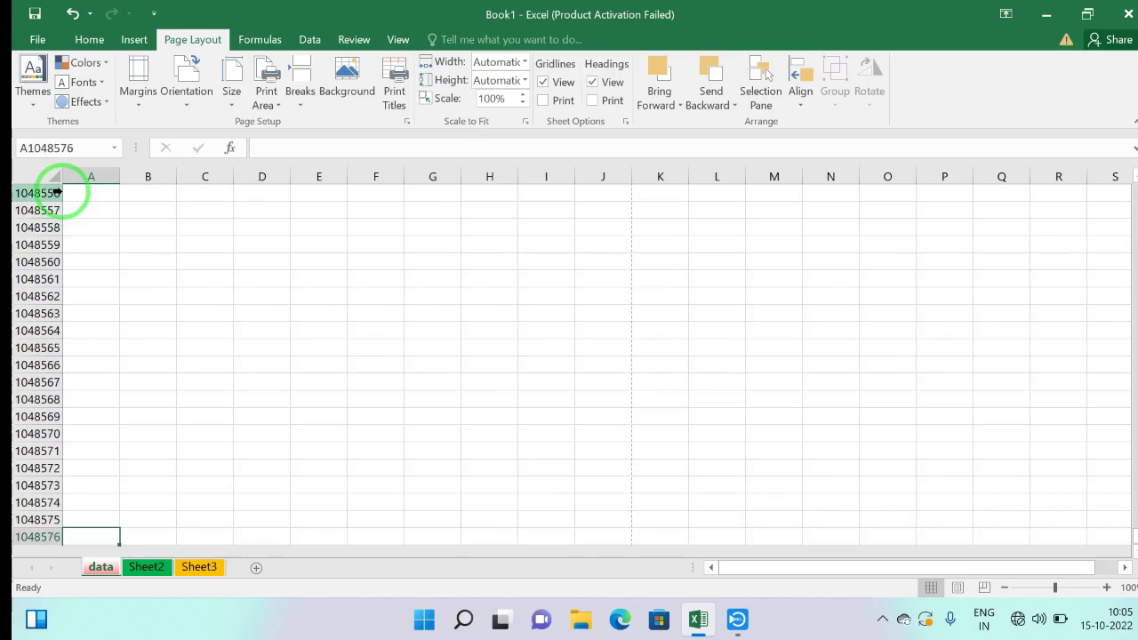
scroll(84, 326, down, 3)
scroll(98, 356, down, 2)
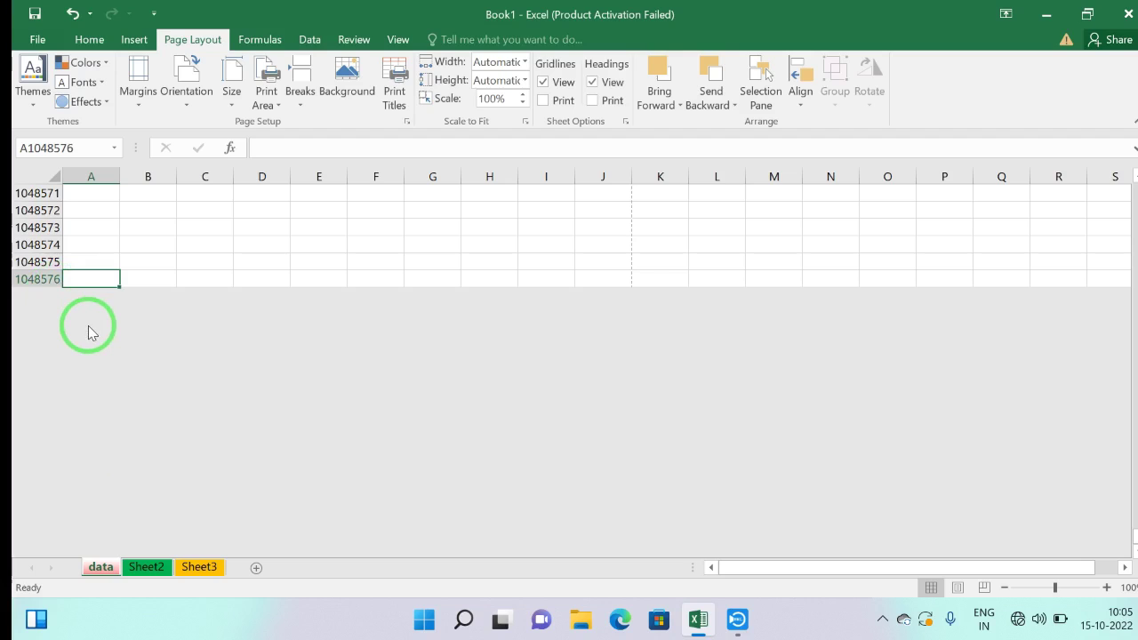
key(ctrl+Up)
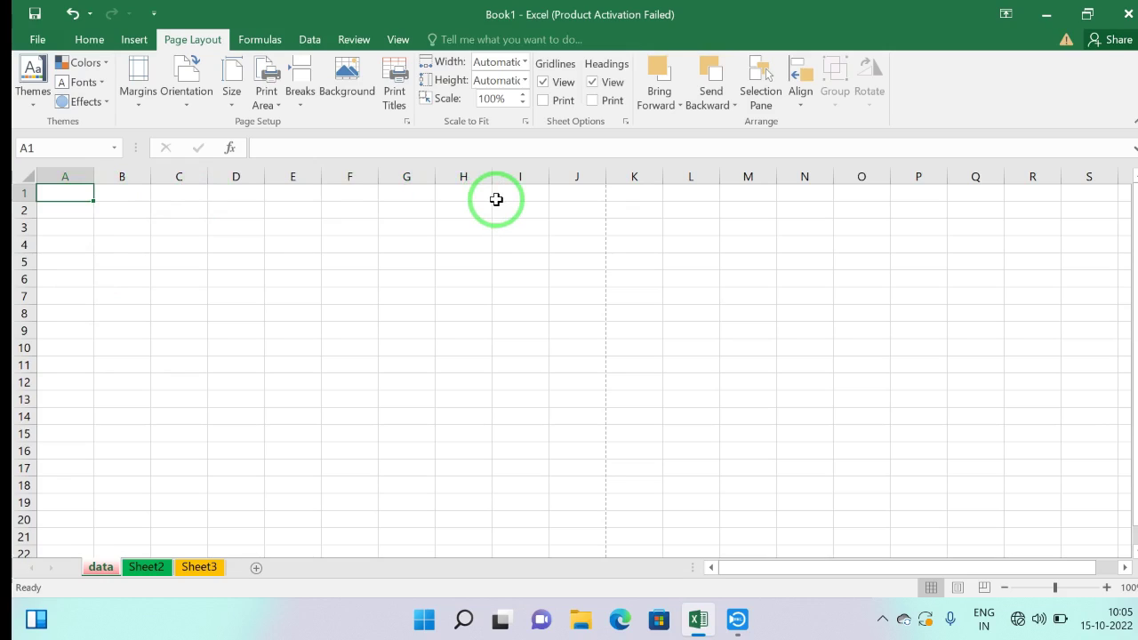
key(ctrl+Right)
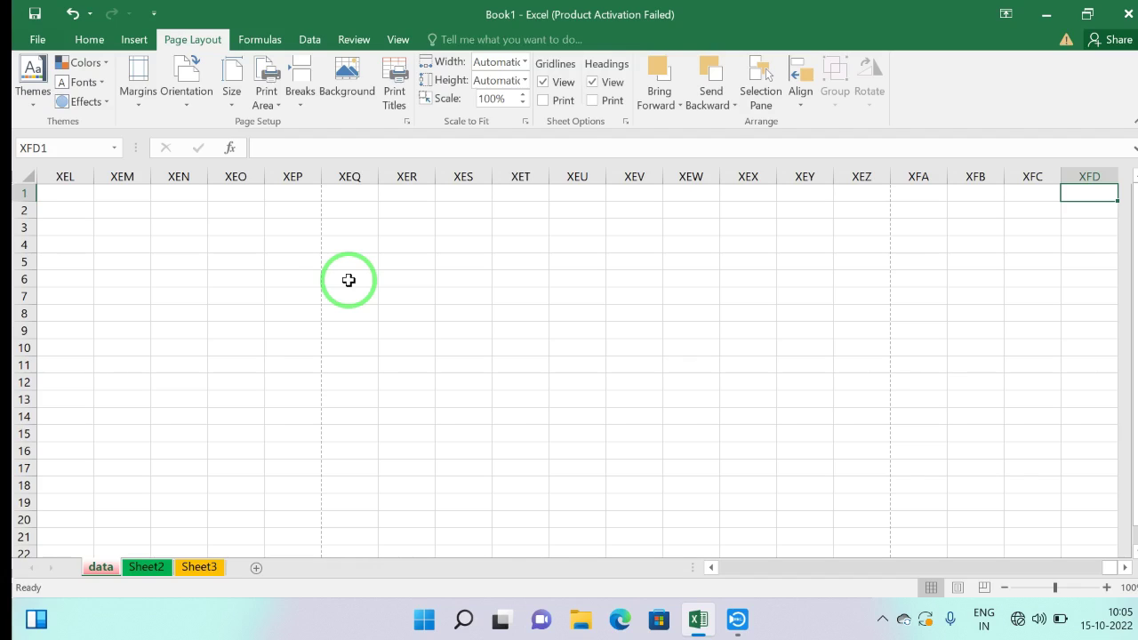
key(ctrl+Home)
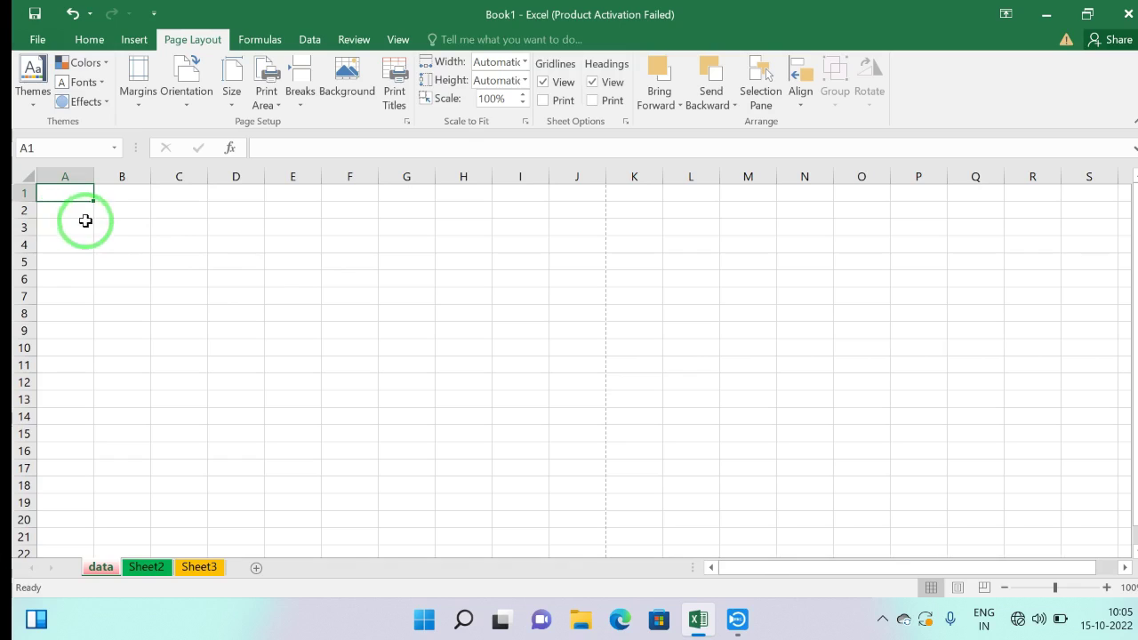
Click through cells C4, C5, D5, C6 and D6, ending on D7.
click(178, 245)
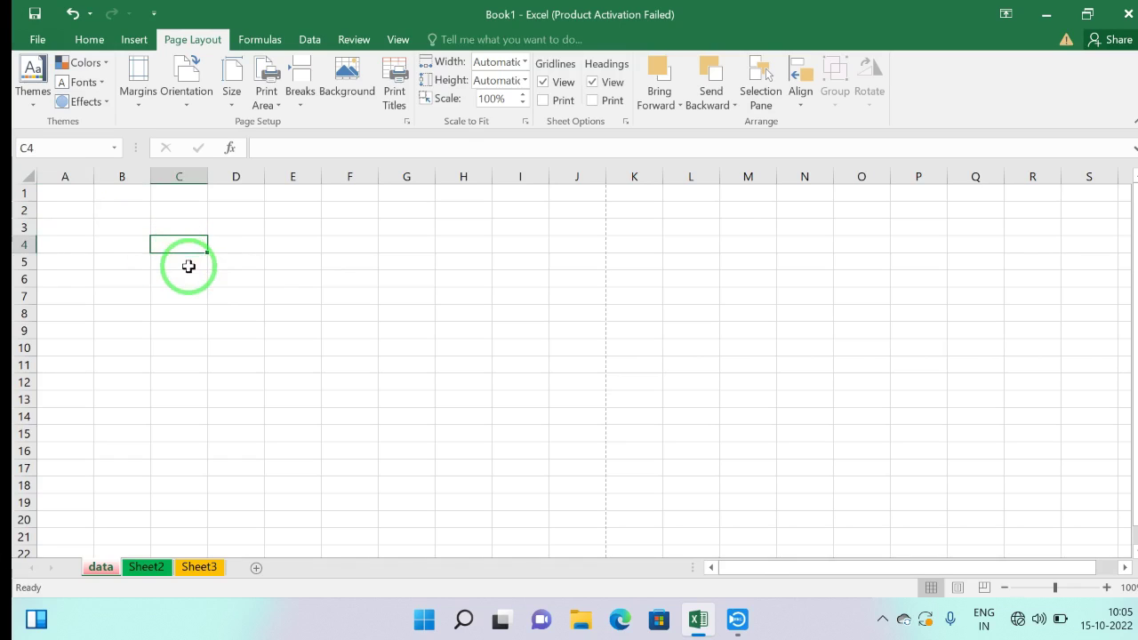
click(188, 265)
click(231, 264)
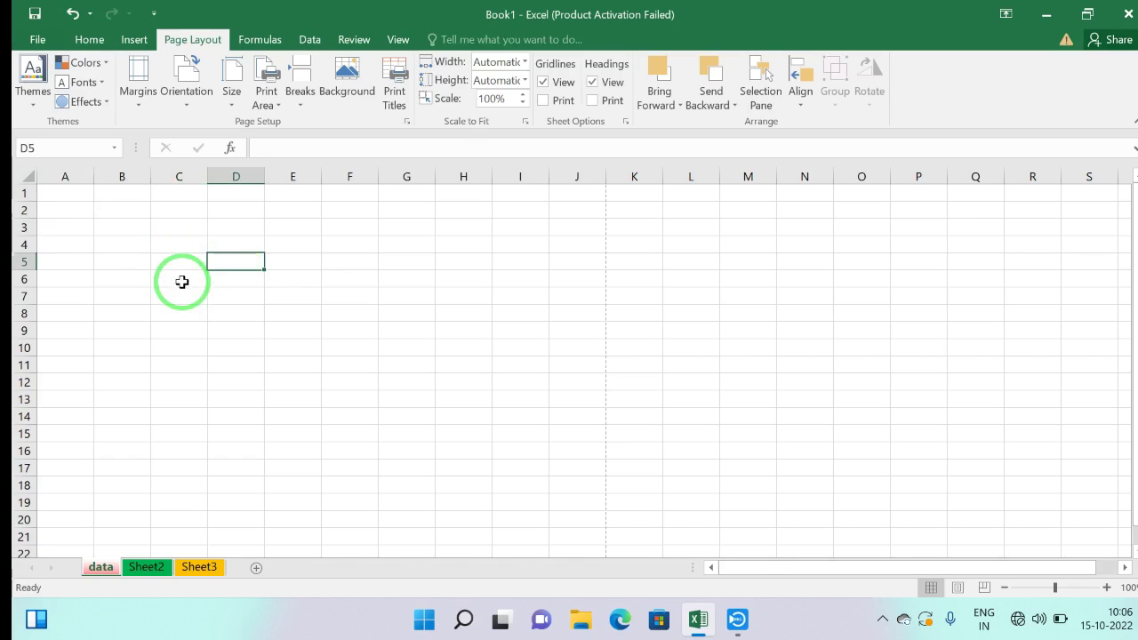
click(182, 281)
click(221, 277)
click(231, 294)
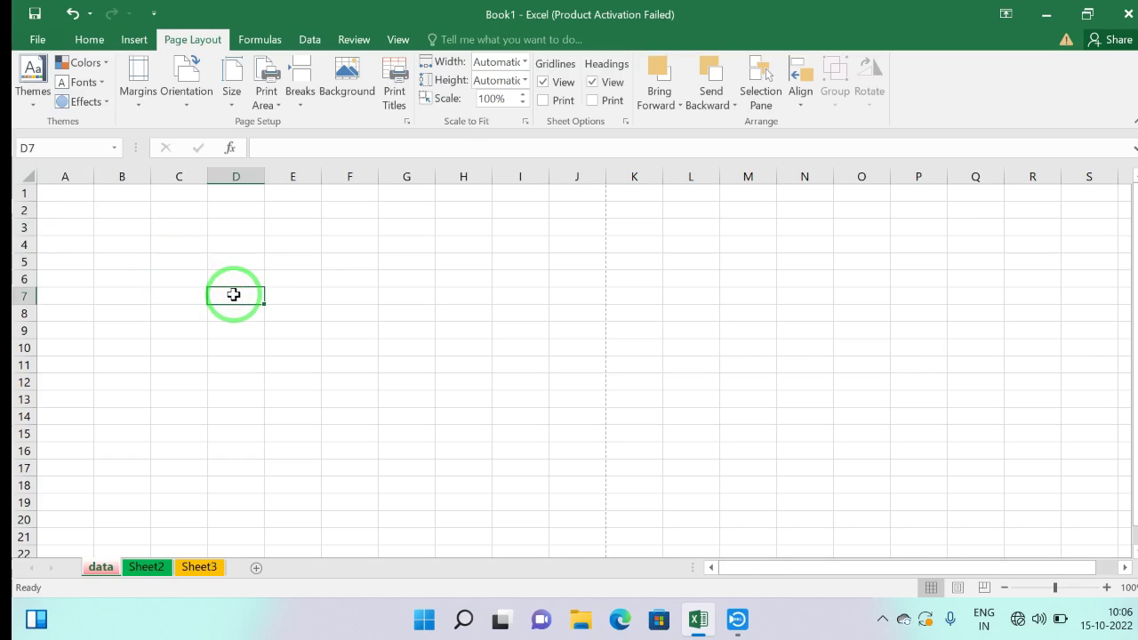
click(234, 298)
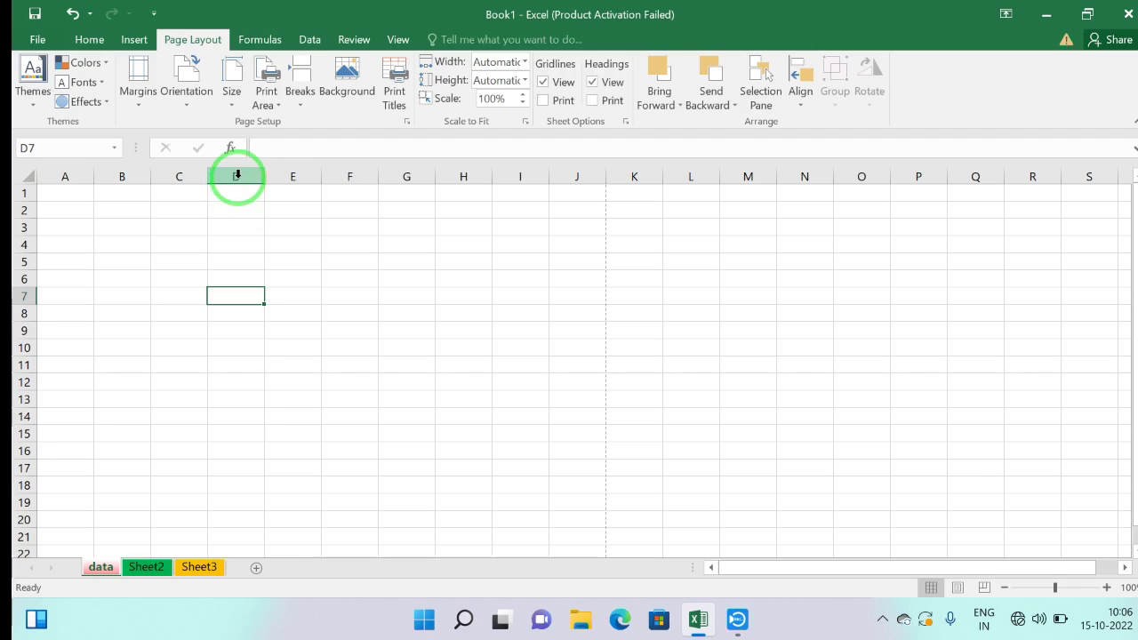
click(236, 176)
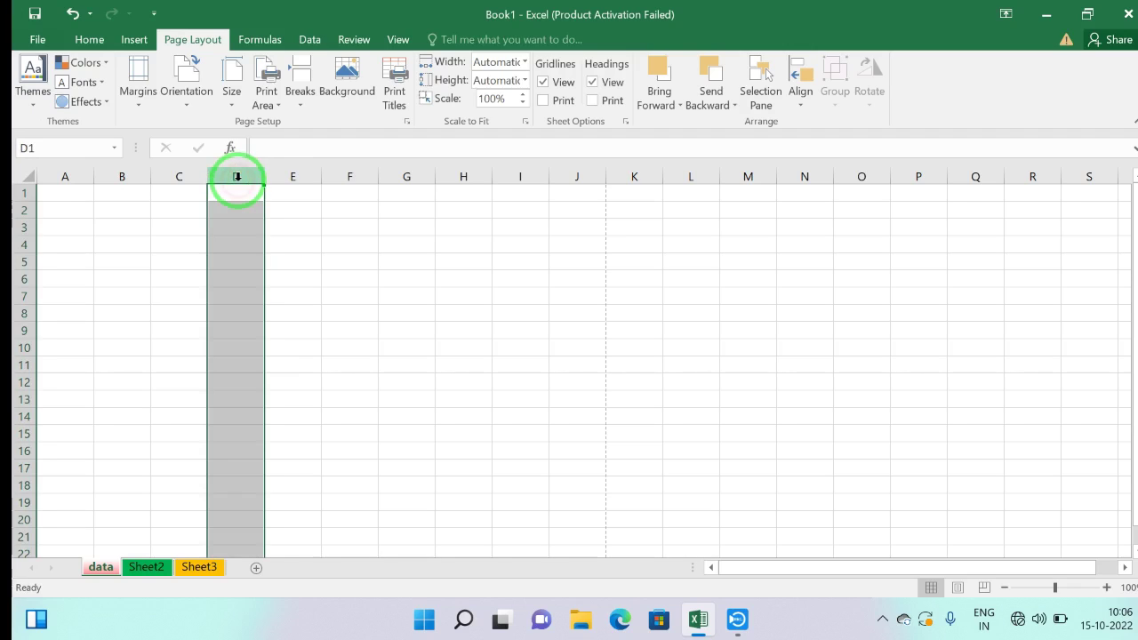
click(234, 296)
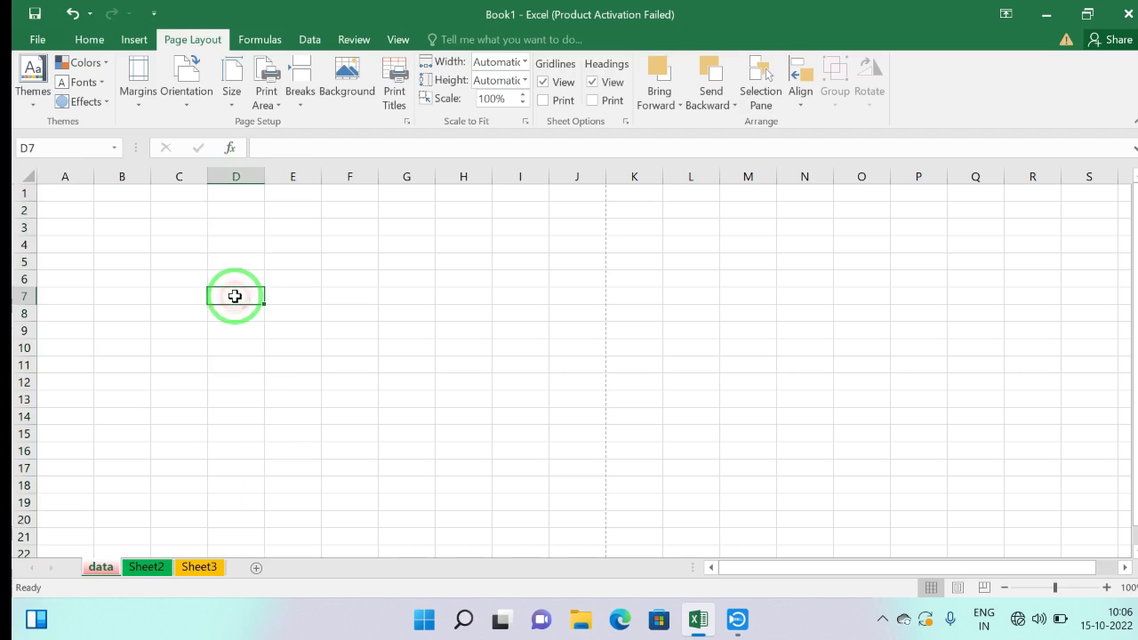
click(24, 294)
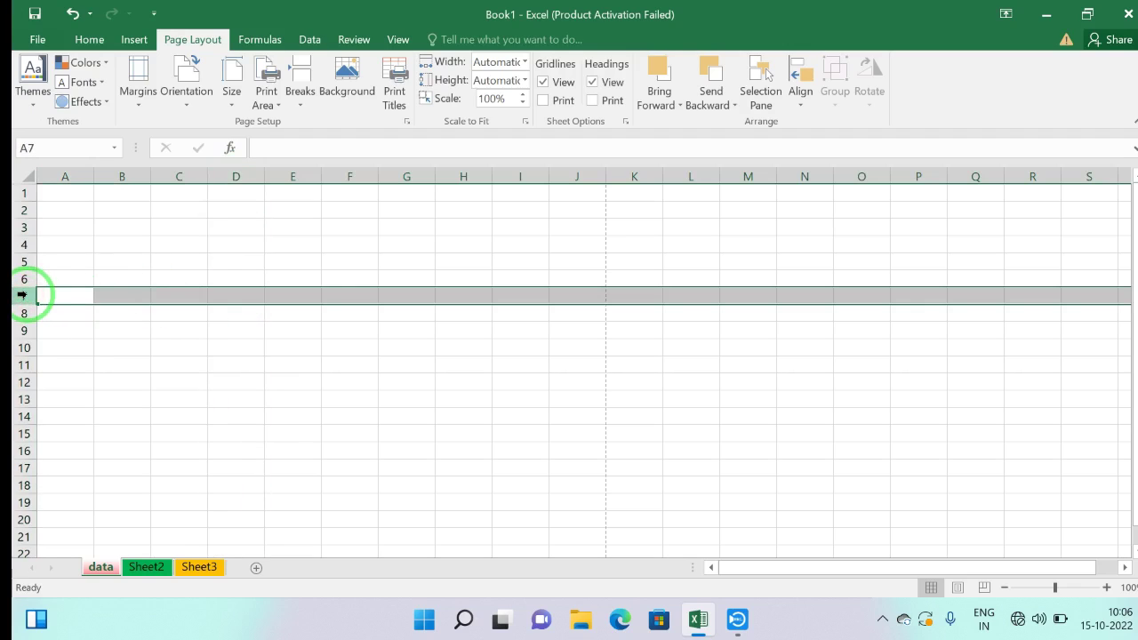
click(237, 296)
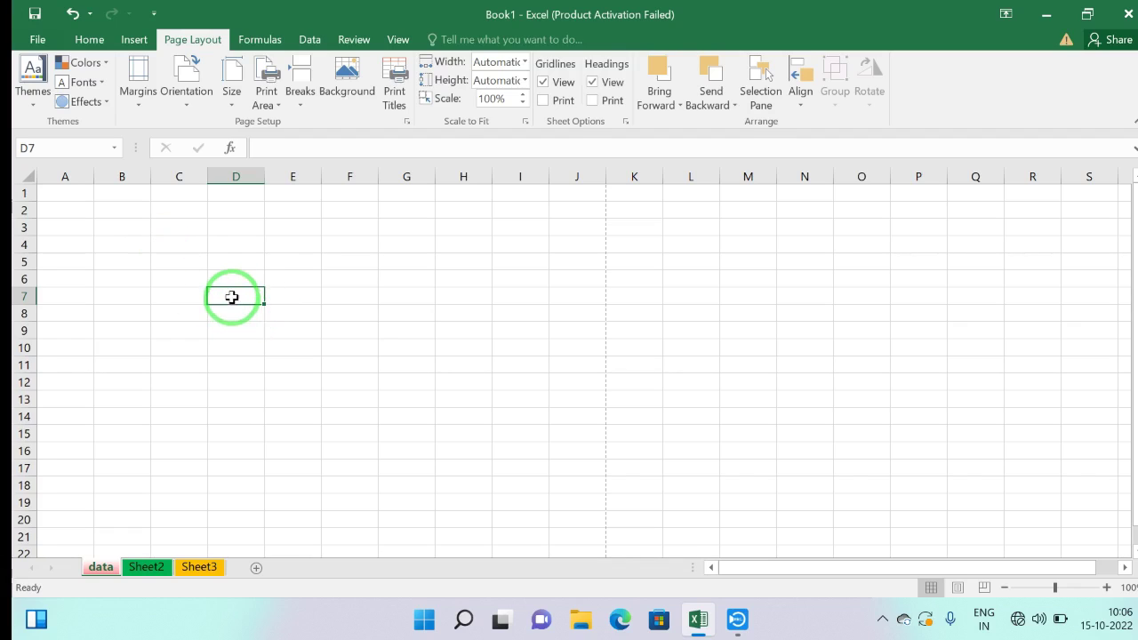
click(293, 295)
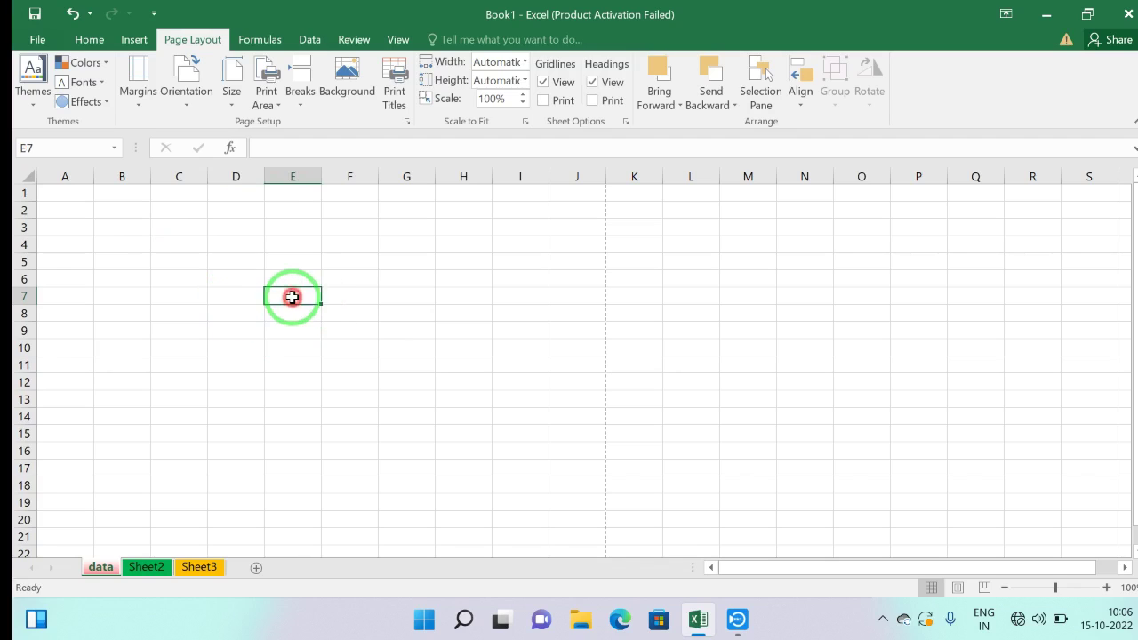
click(239, 296)
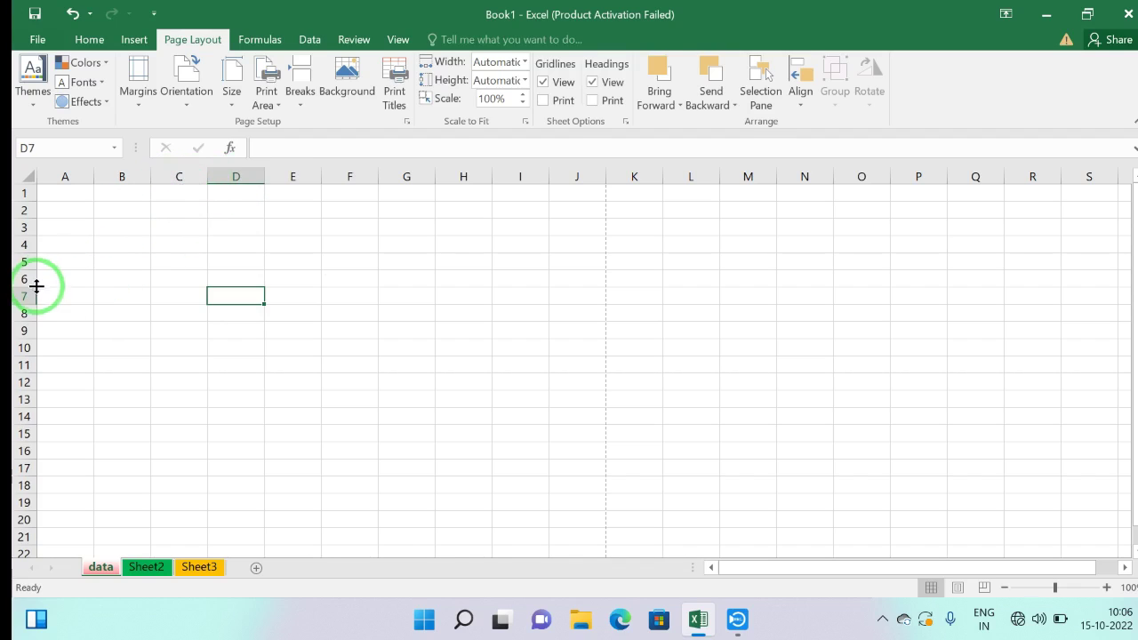
click(234, 298)
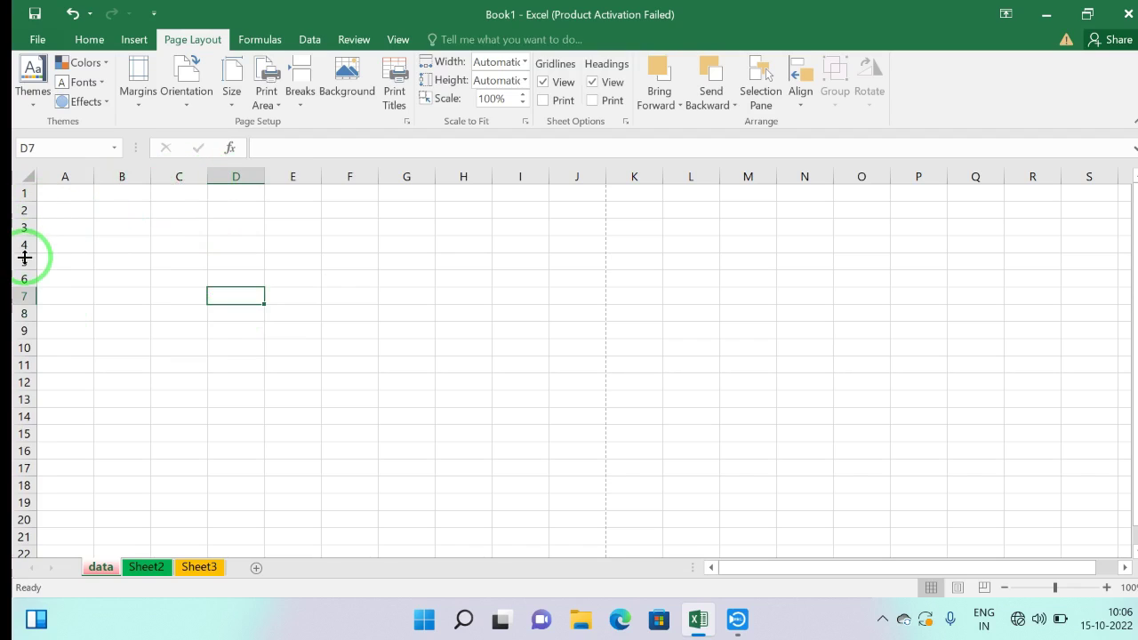
On the View tab, turn Headings and Formula Bar off and back on.
click(400, 40)
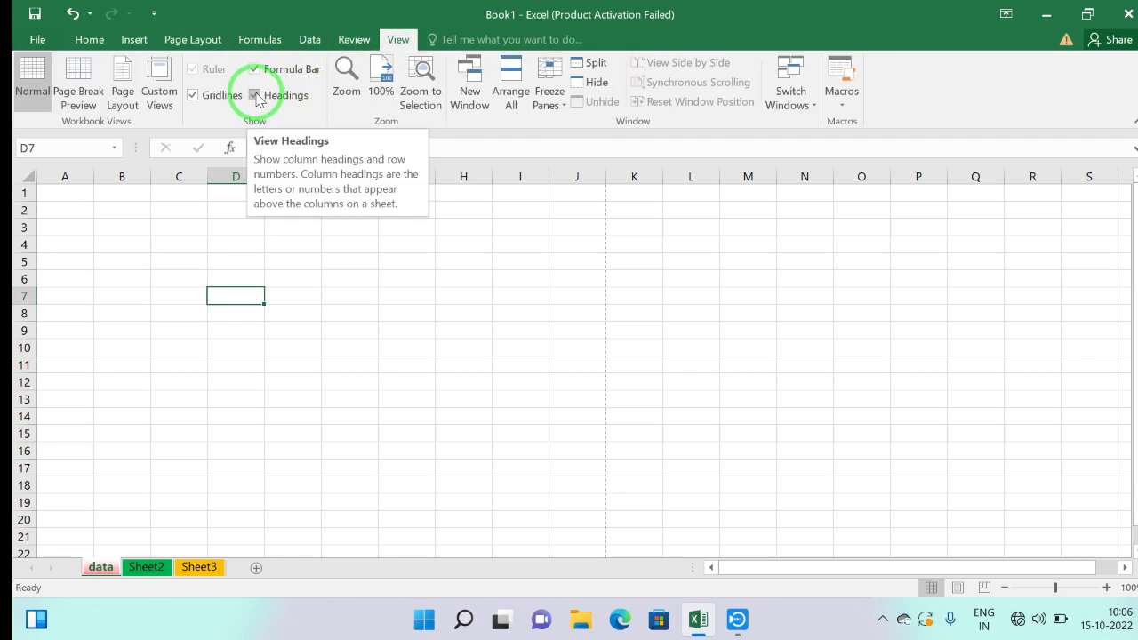
click(255, 95)
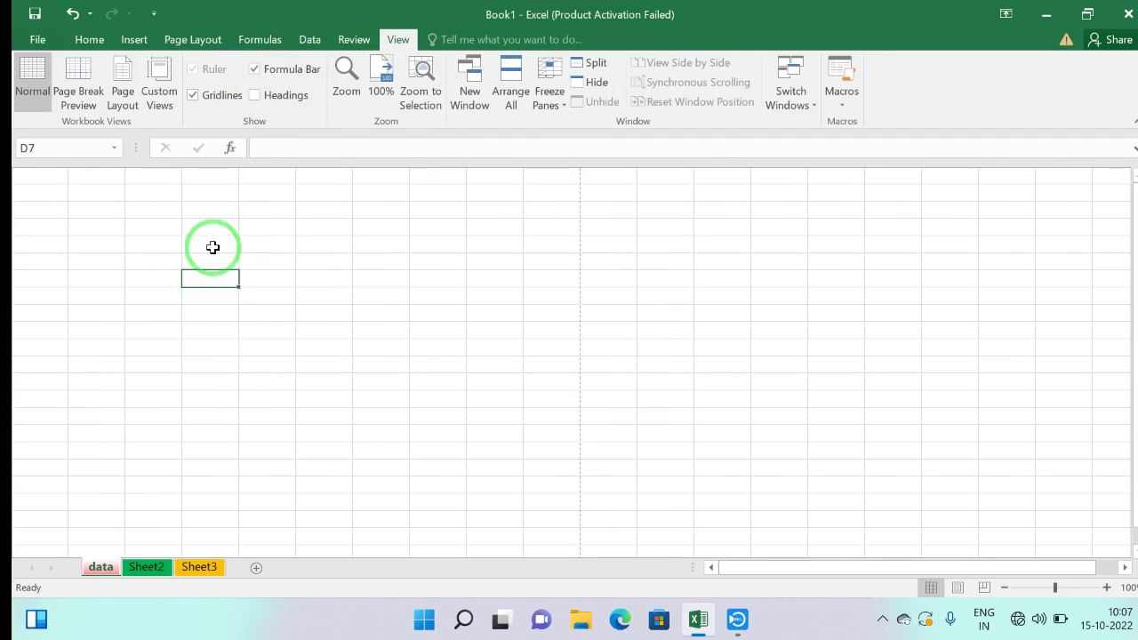
click(255, 95)
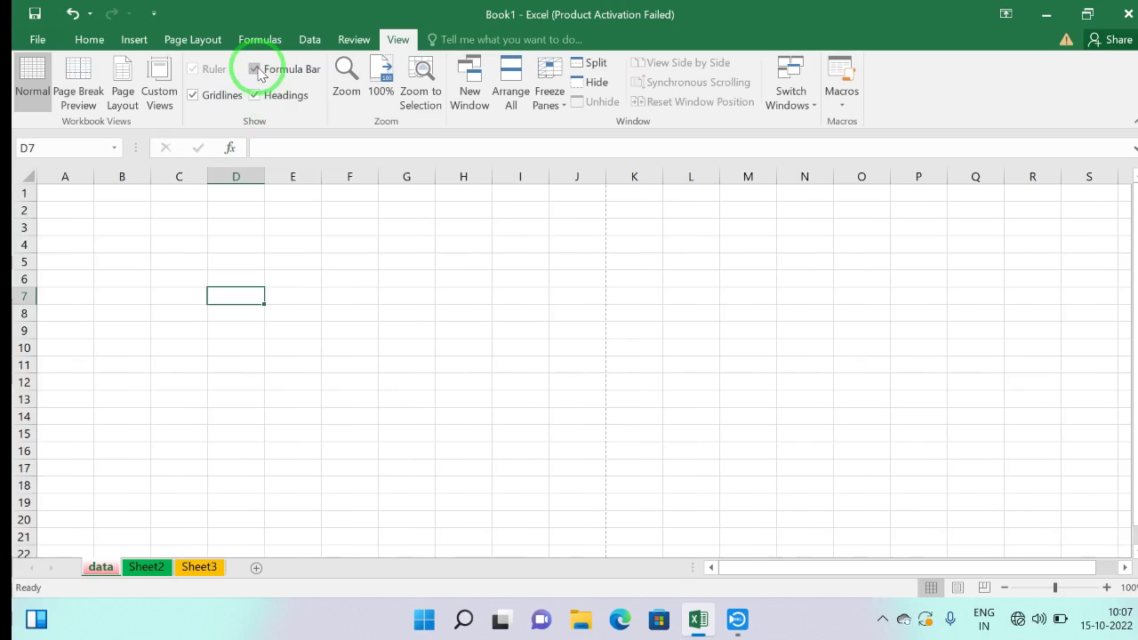
click(255, 70)
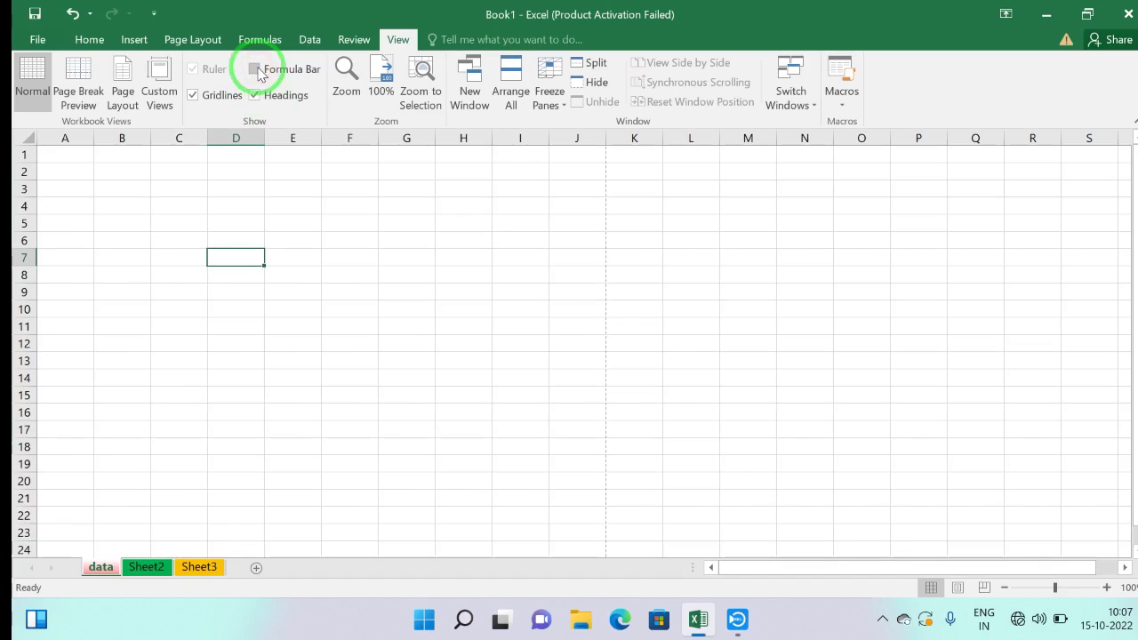
click(256, 69)
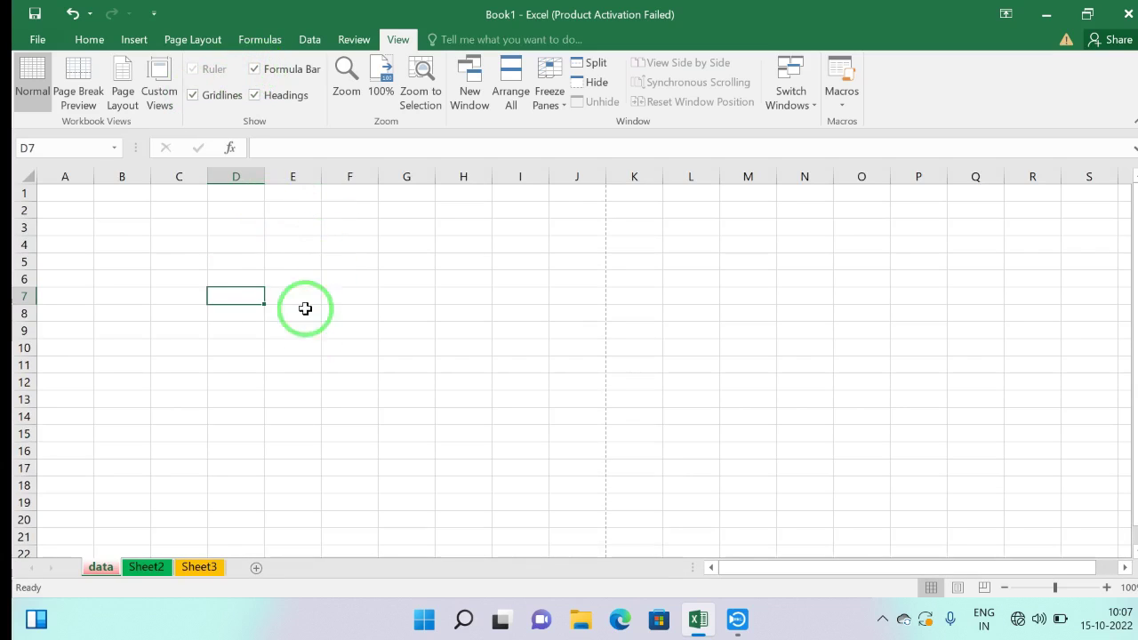
Select B3:J14 and then G7, and toggle Gridlines off and back on.
drag(137, 223, 661, 443)
click(382, 293)
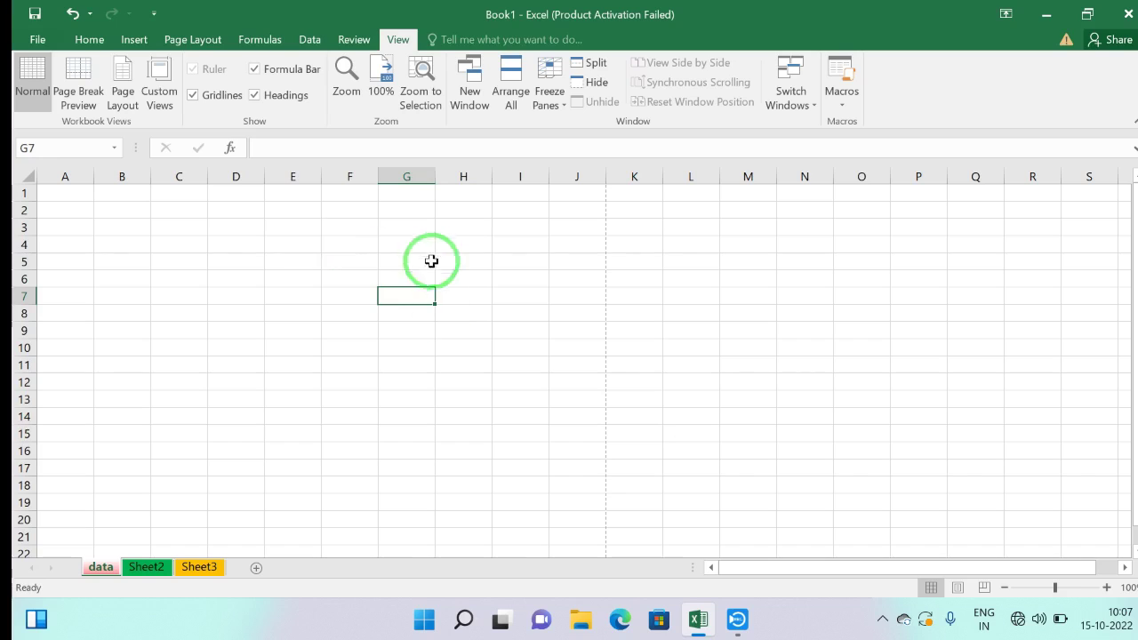
click(193, 96)
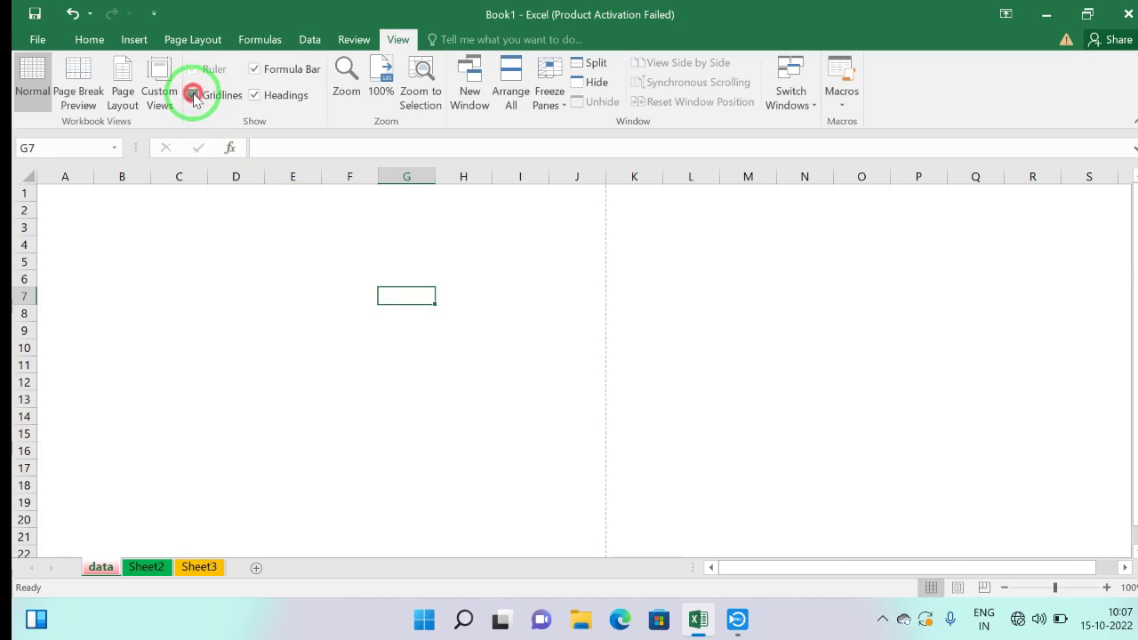
click(193, 95)
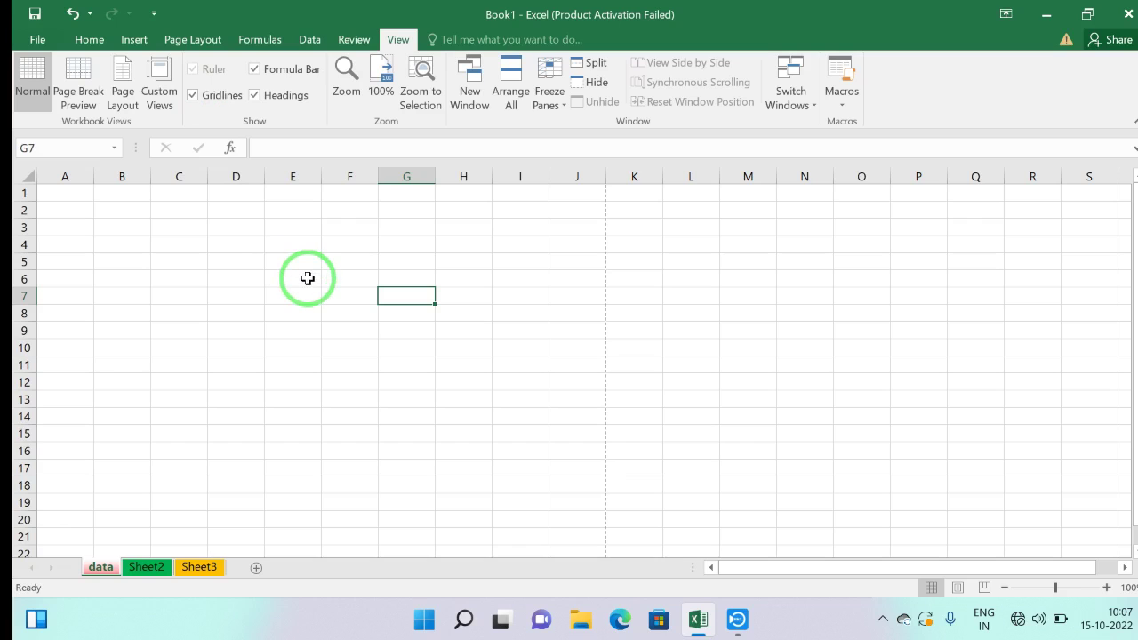
Return to the Home tab and step down column G from G5 to G12.
click(84, 41)
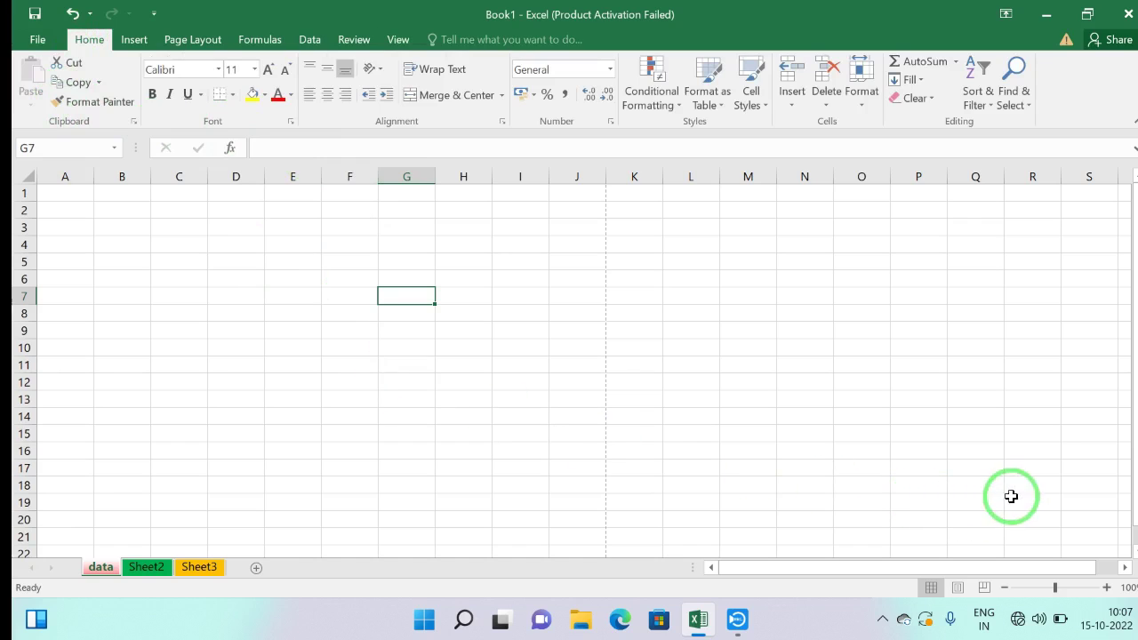
click(412, 263)
click(402, 280)
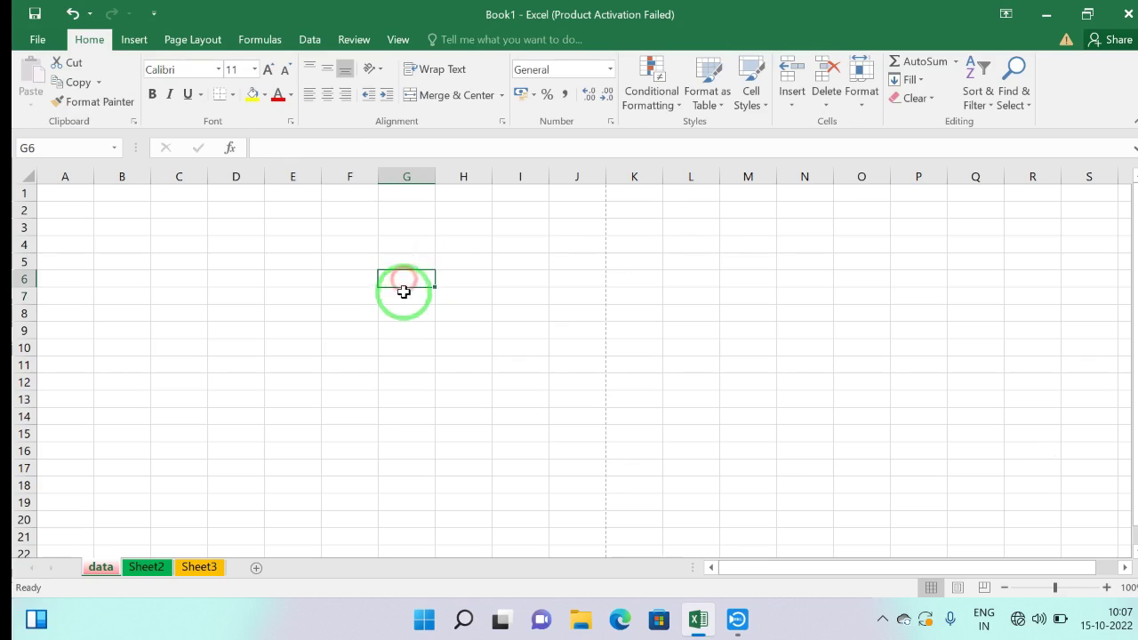
click(404, 298)
click(402, 314)
click(408, 331)
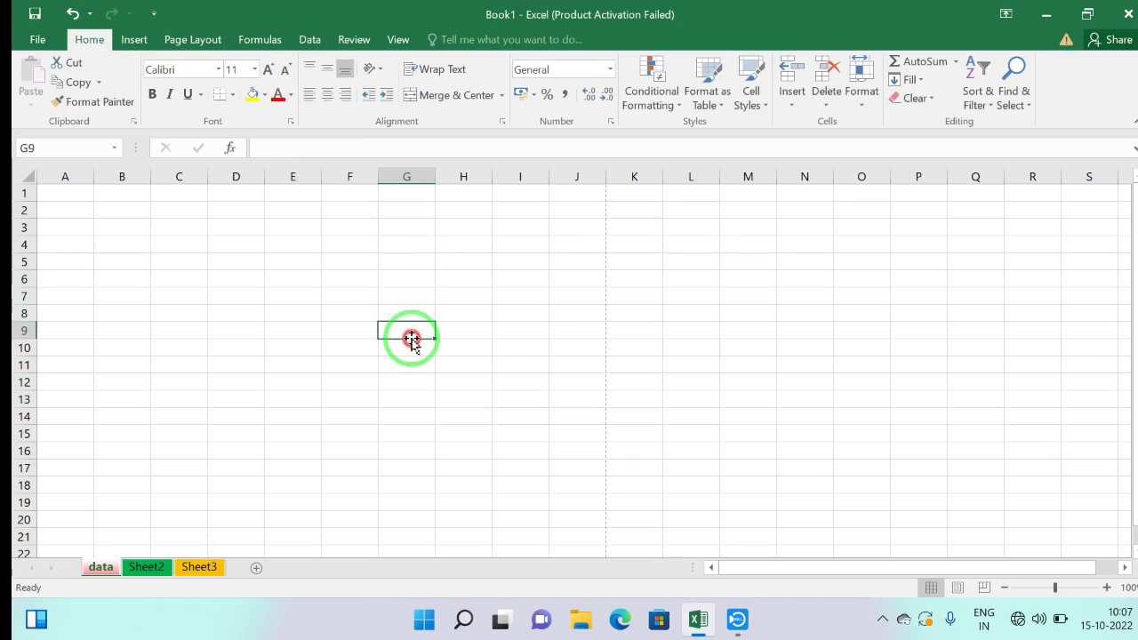
click(412, 349)
click(416, 365)
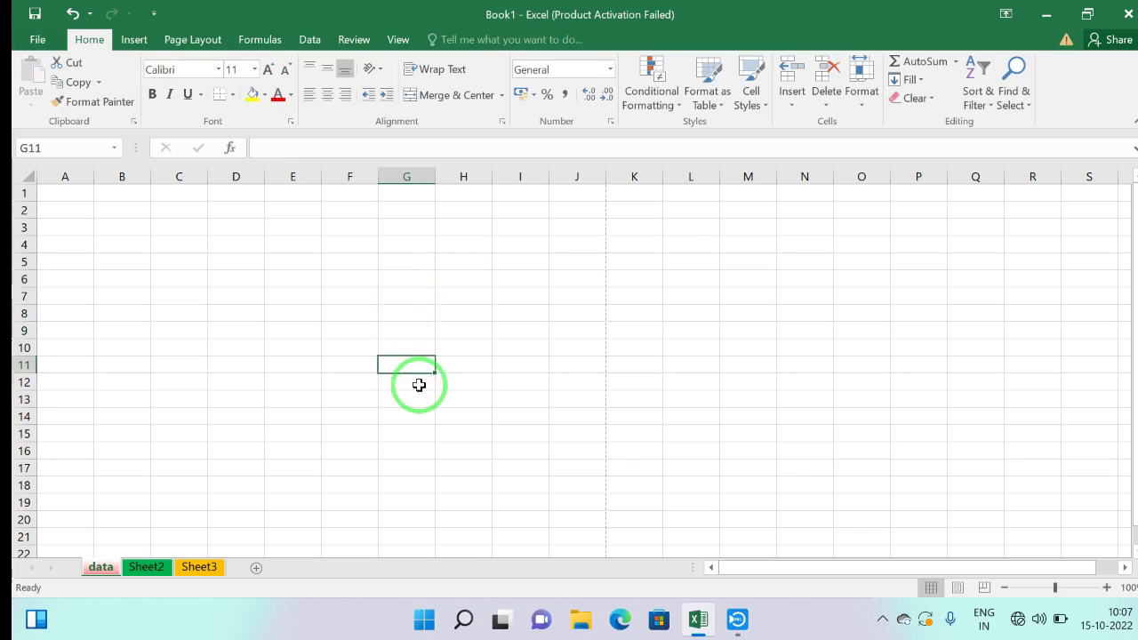
click(424, 385)
Move through H12, H11, G11 and F13, ending on F12.
click(464, 384)
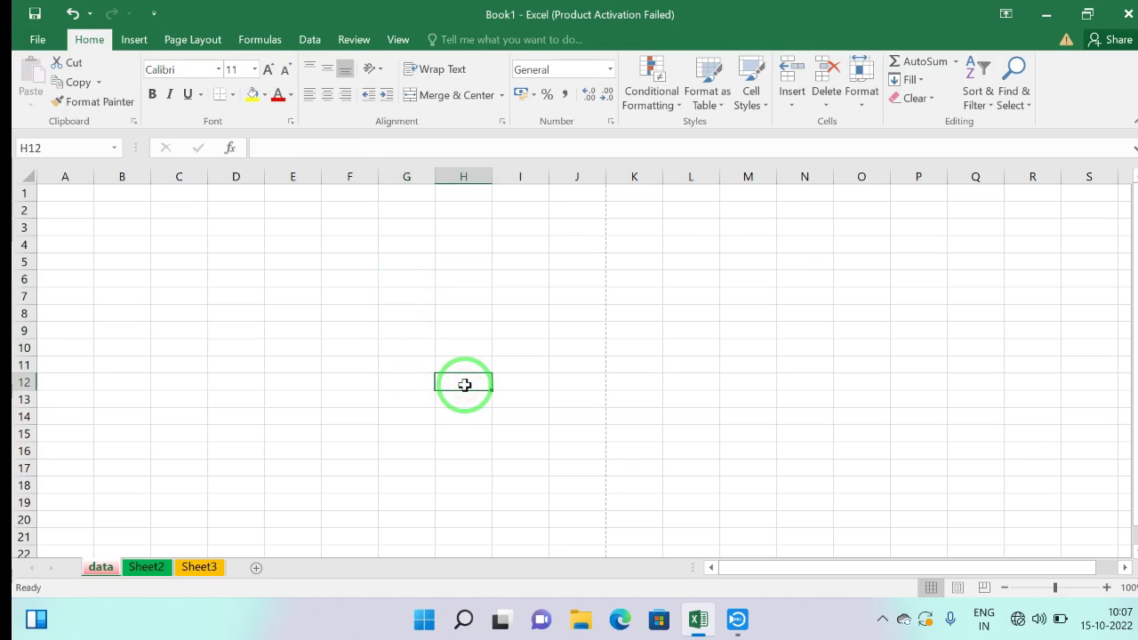
click(460, 364)
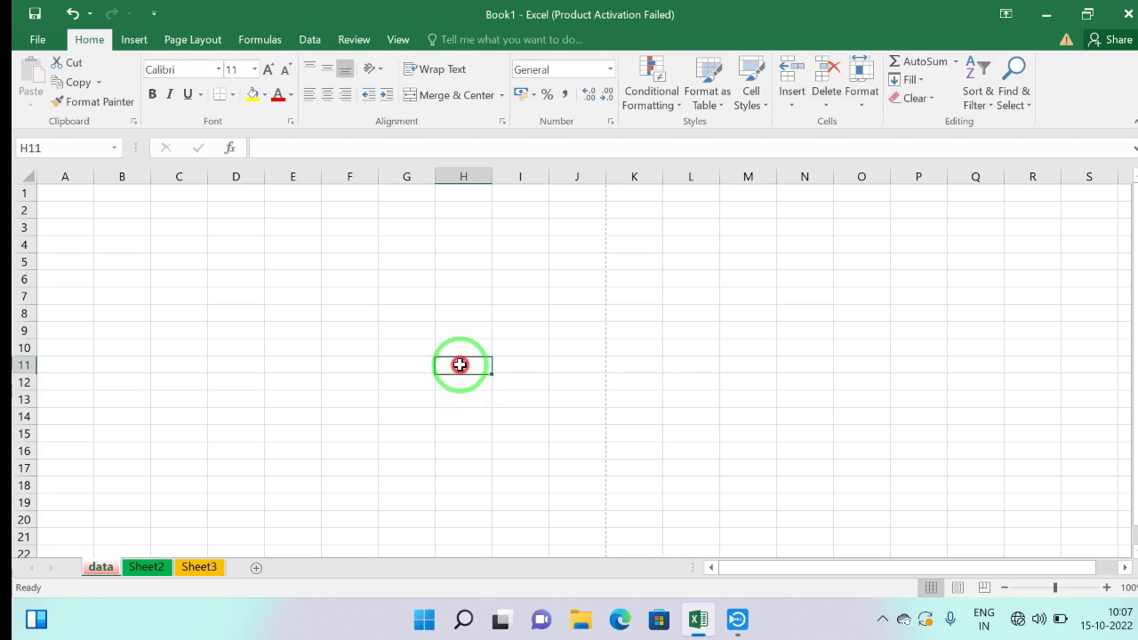
click(413, 364)
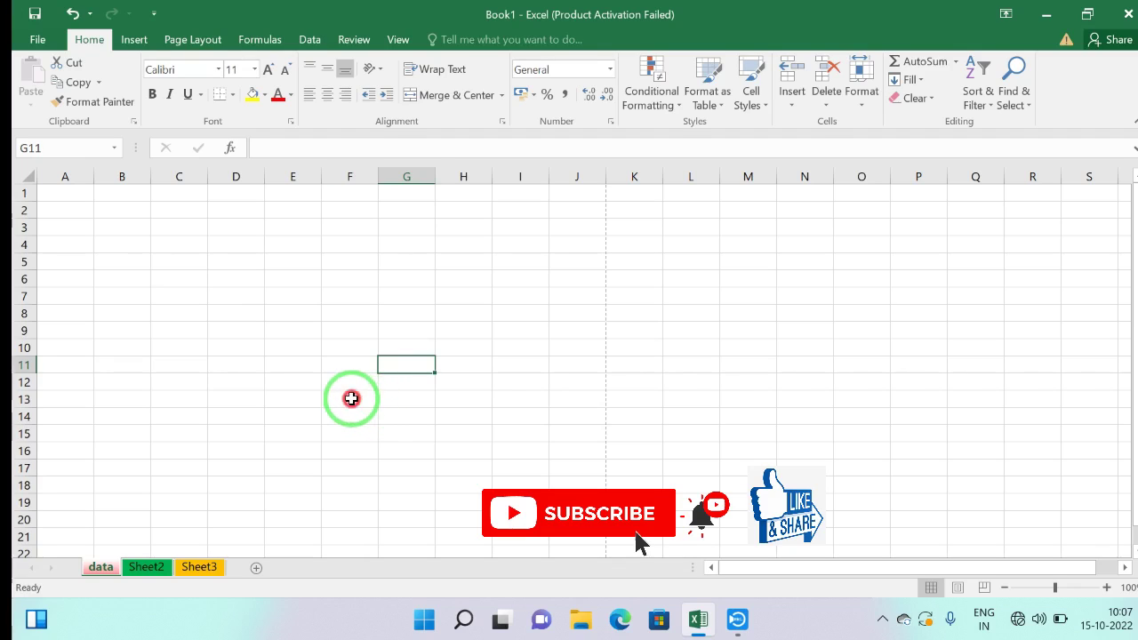
click(351, 399)
click(350, 378)
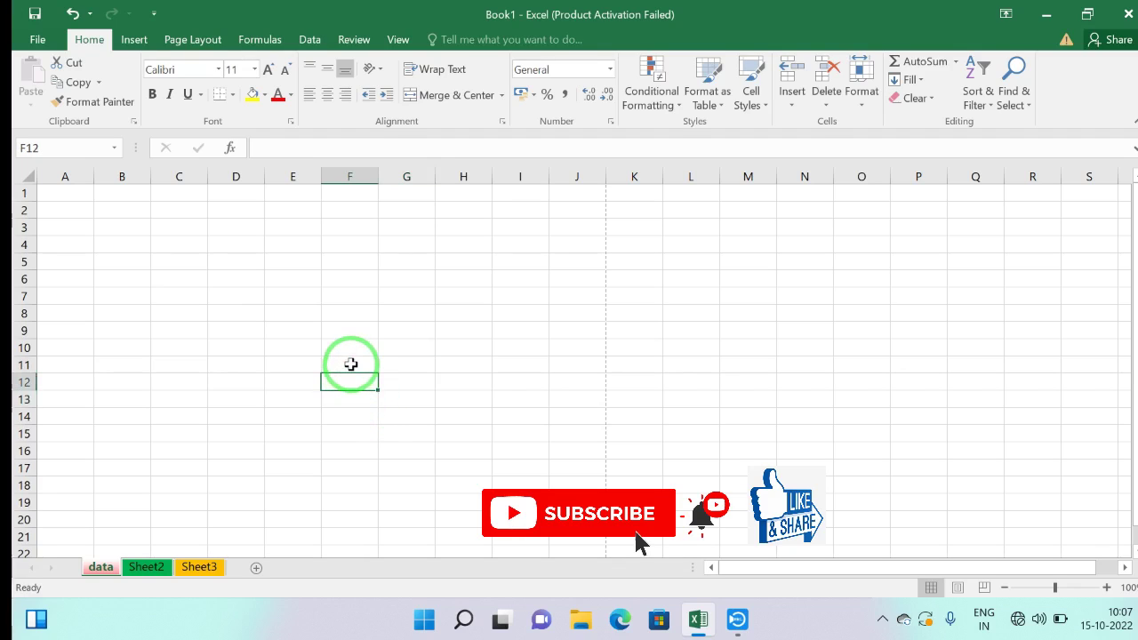